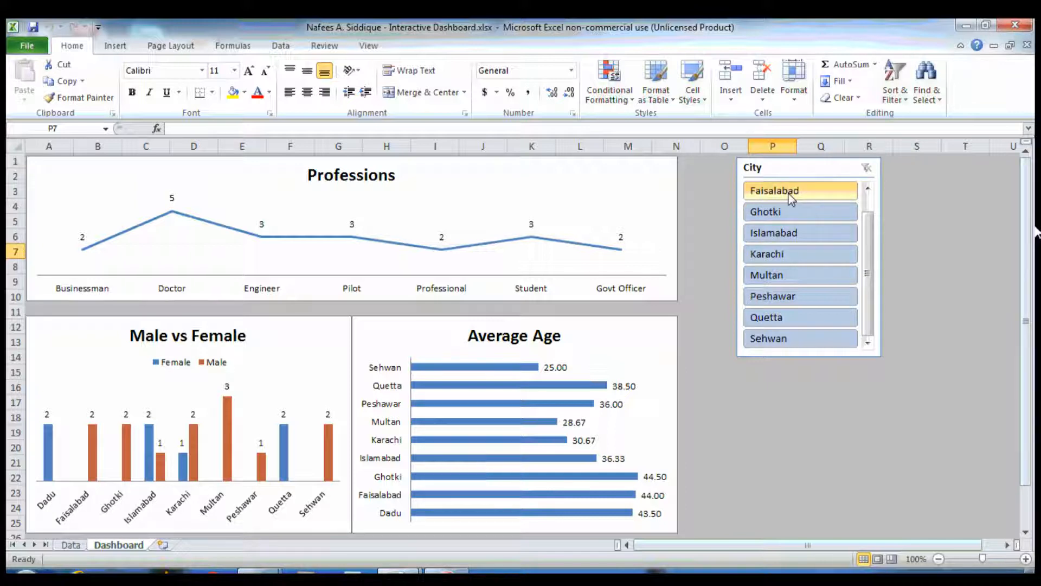
# Filter the finished dashboard by single cities in the City slicer to preview how the charts respond
pyautogui.click(779, 234)
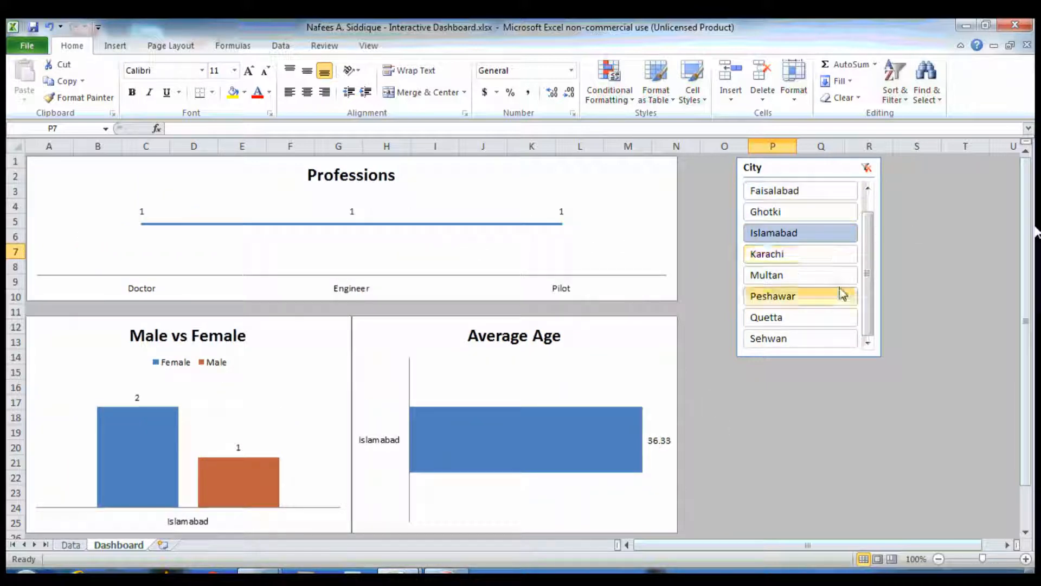
pyautogui.click(783, 261)
pyautogui.click(773, 323)
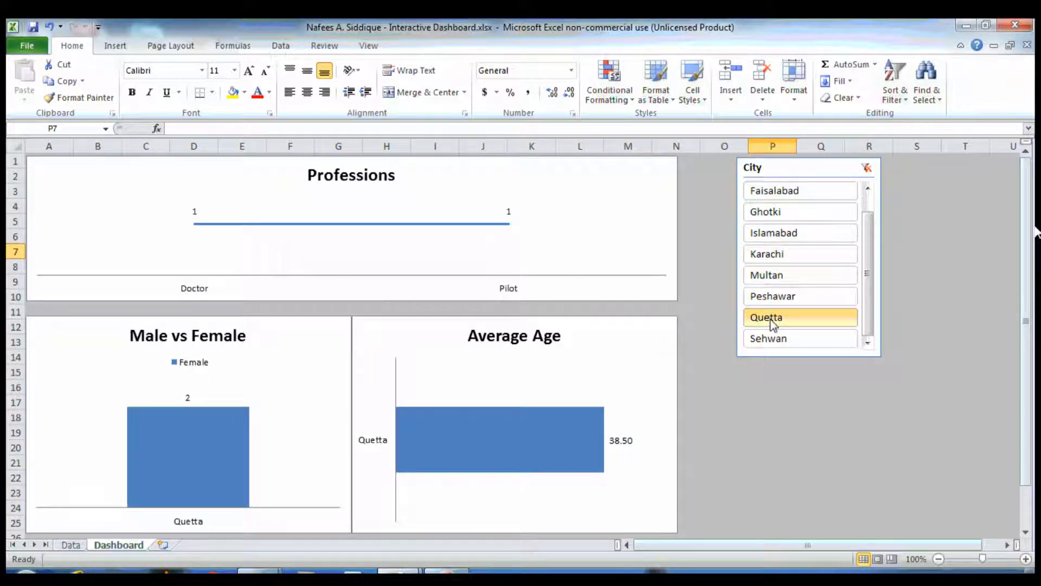
pyautogui.click(768, 337)
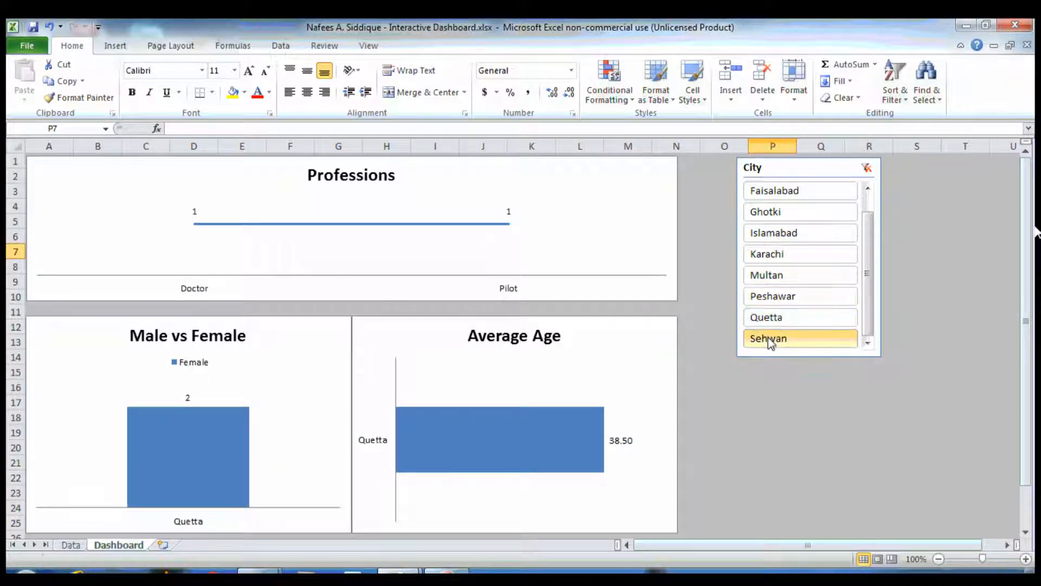
pyautogui.click(819, 189)
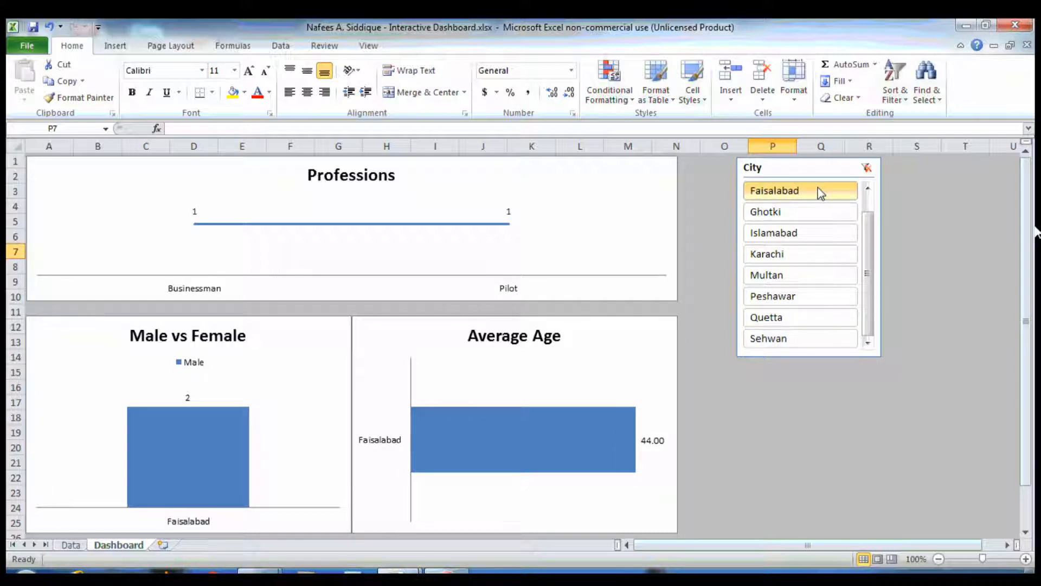
# Filter the dashboard by several cities together, selecting Islamabad, Karachi and Peshawar in the City slicer
pyautogui.click(788, 236)
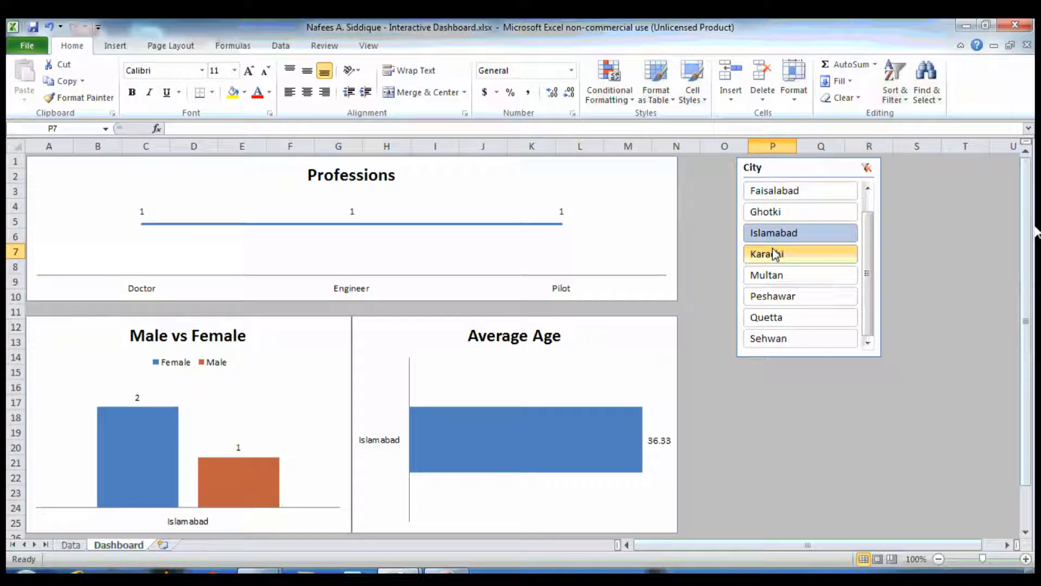
pyautogui.keyDown('ctrl'); pyautogui.click(775, 254); pyautogui.keyUp('ctrl')
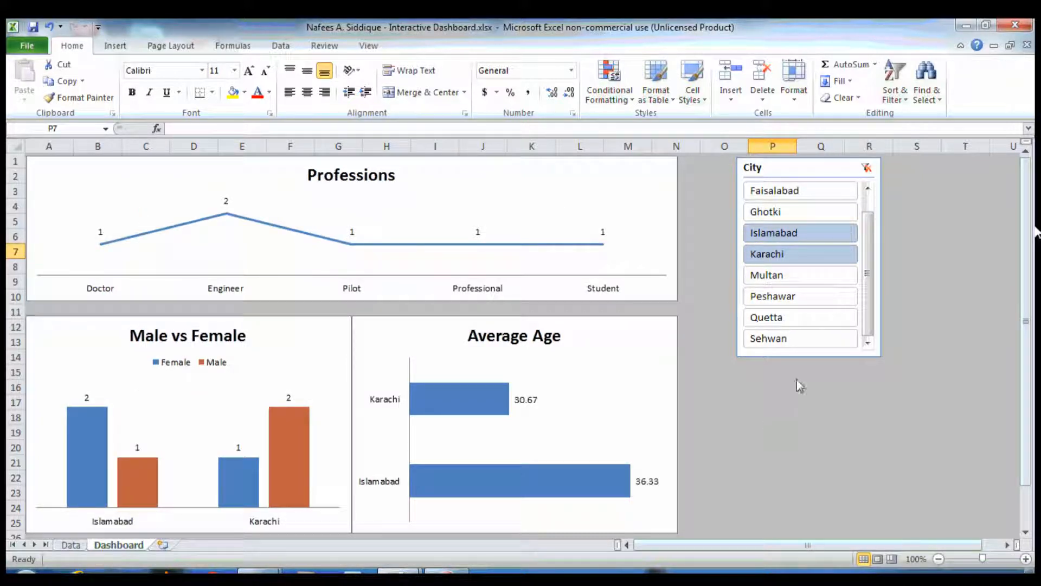
pyautogui.keyDown('ctrl'); pyautogui.click(812, 303); pyautogui.keyUp('ctrl')
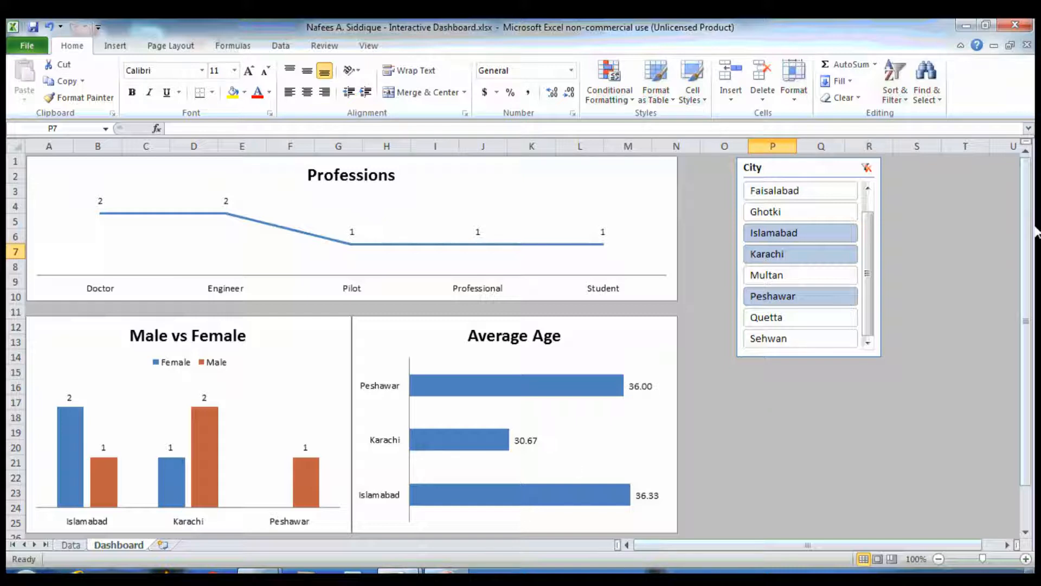
# Switch to the Interactive Dashboard - Copy workbook and create a PivotTable from the Data range on a new worksheet
pyautogui.moveTo(399, 572)
pyautogui.click(496, 457)
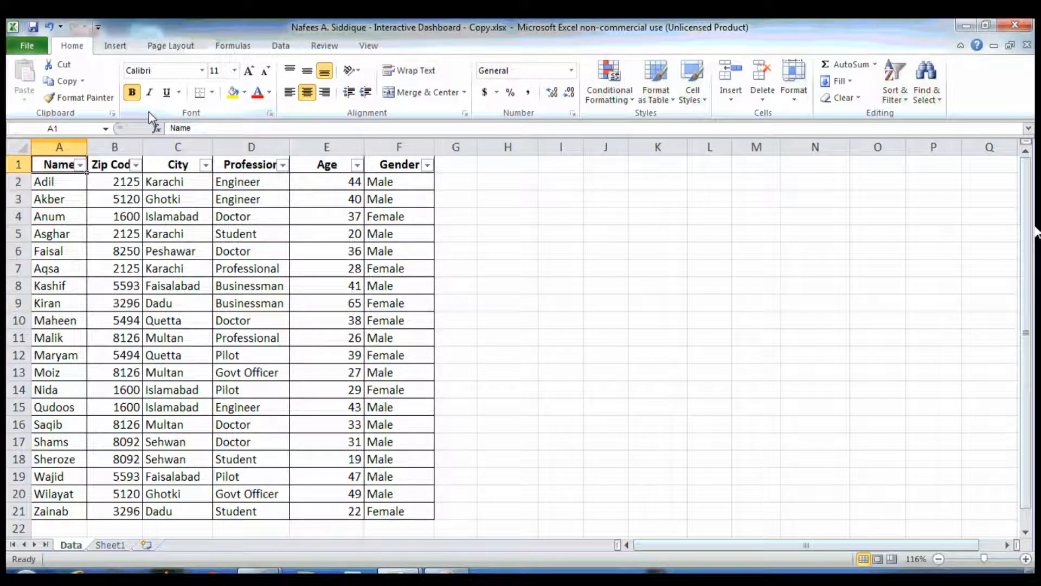
pyautogui.click(114, 48)
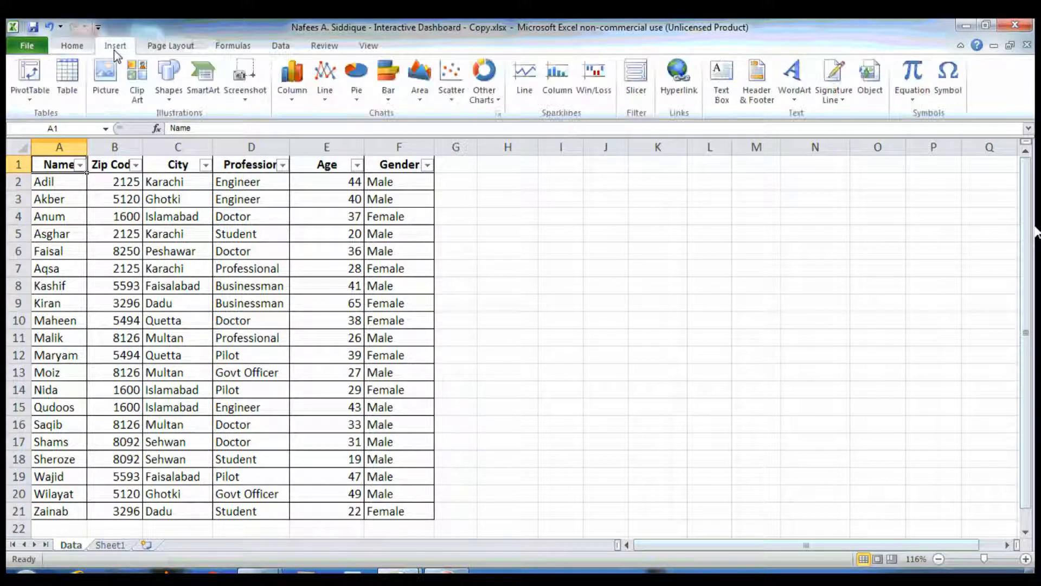
pyautogui.click(32, 70)
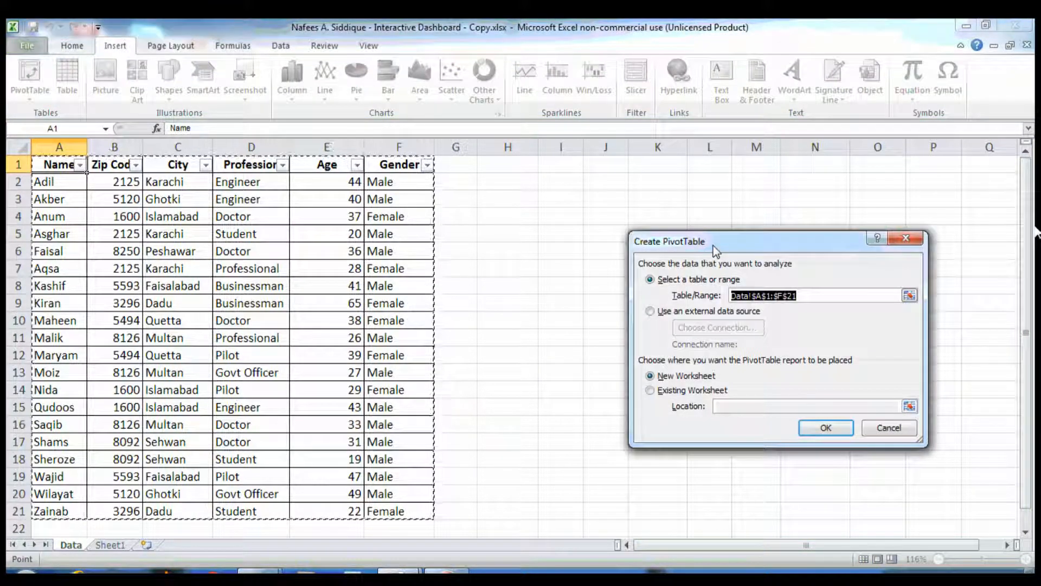
pyautogui.moveTo(718, 245); pyautogui.dragTo(630, 216)
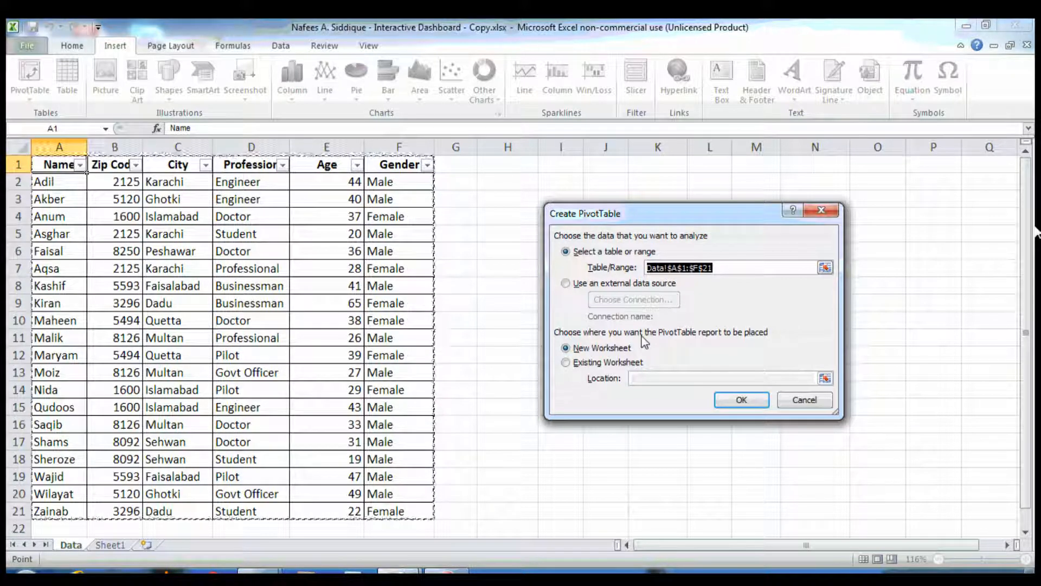
pyautogui.click(739, 399)
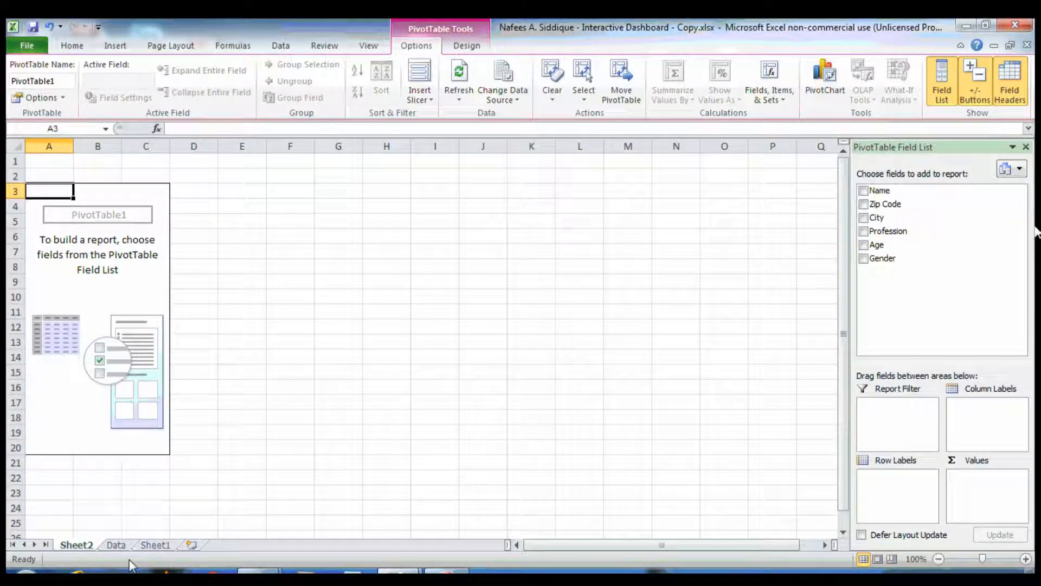
# Rename the new pivot table sheet as PivotAge
pyautogui.rightClick(76, 545)
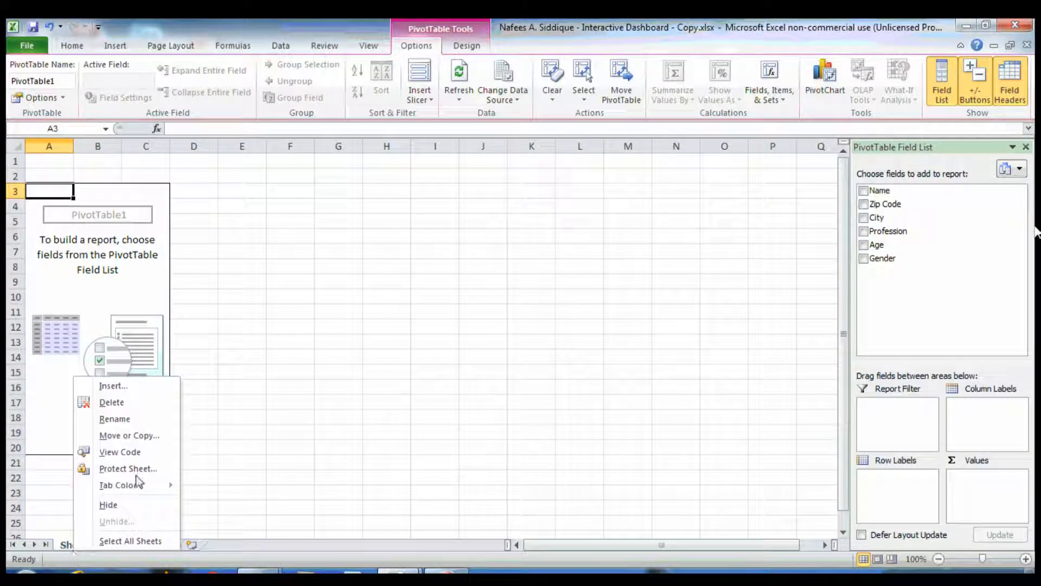
pyautogui.click(115, 419)
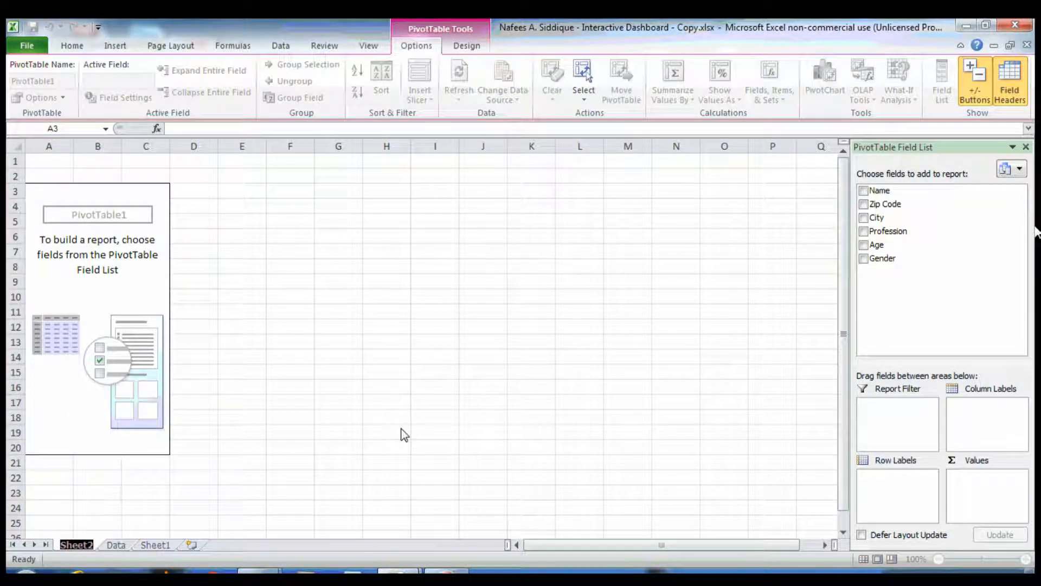
pyautogui.write('Pivot')
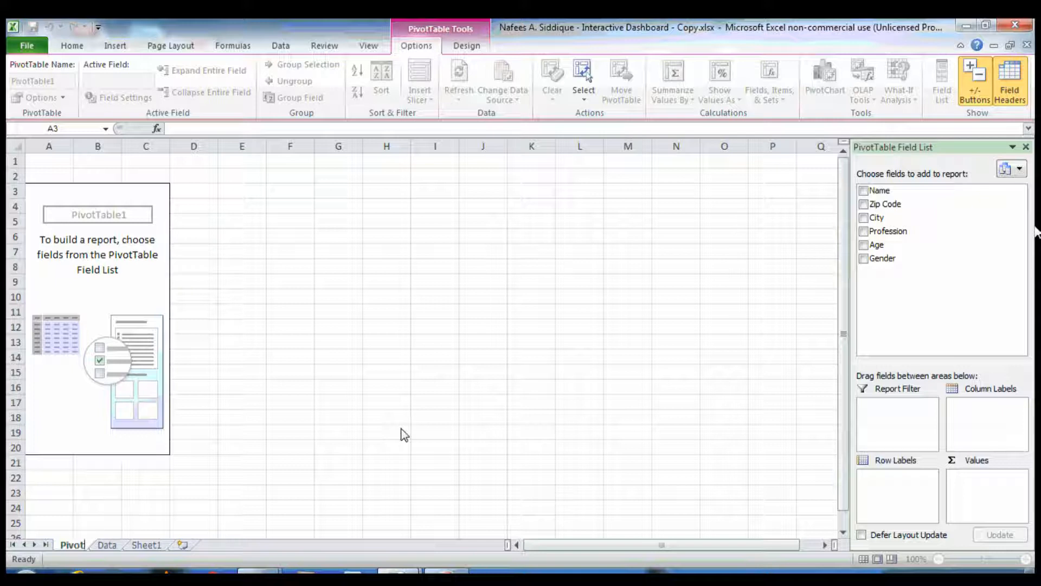
pyautogui.write('Age')
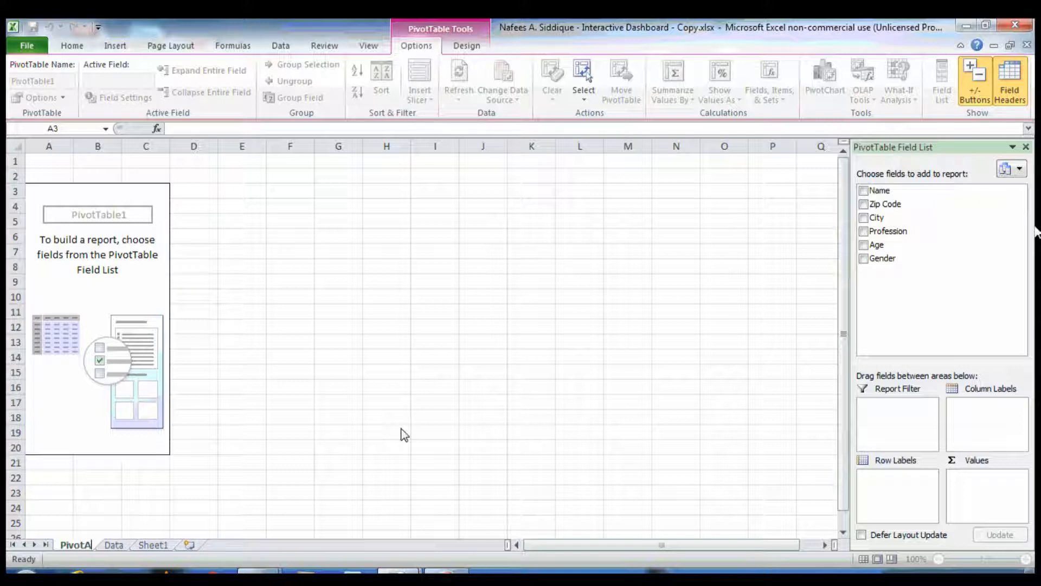
pyautogui.press('Return')
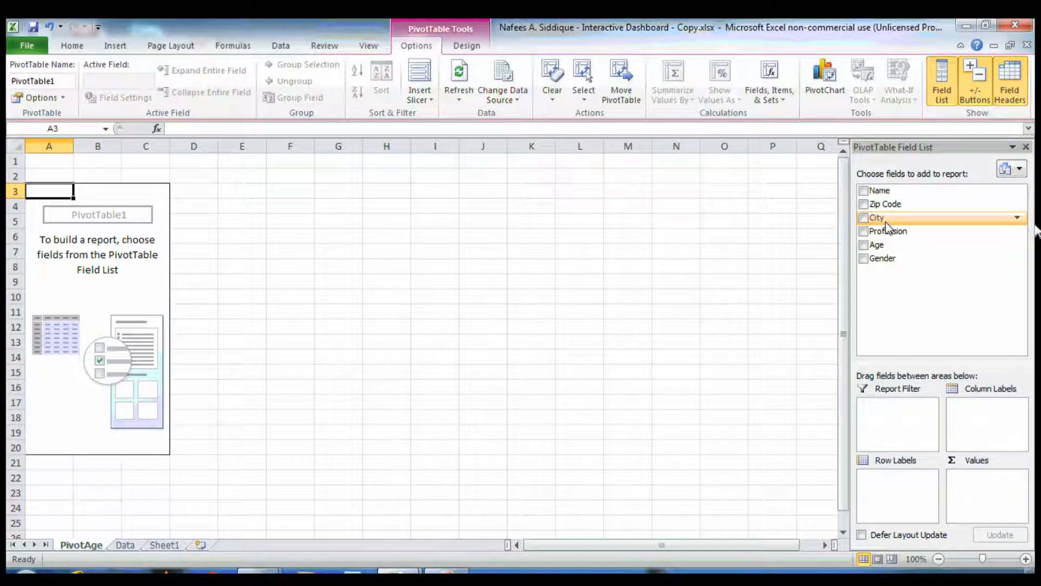
# Add City as the row field and Age as the value field of the pivot table
pyautogui.click(863, 217)
pyautogui.click(863, 217)
pyautogui.click(863, 217)
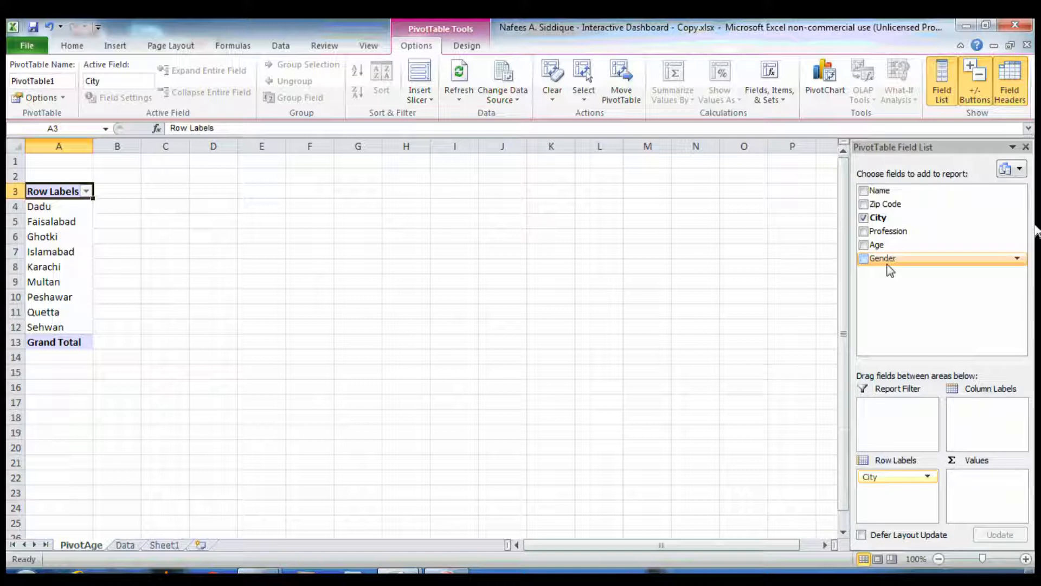
pyautogui.click(863, 245)
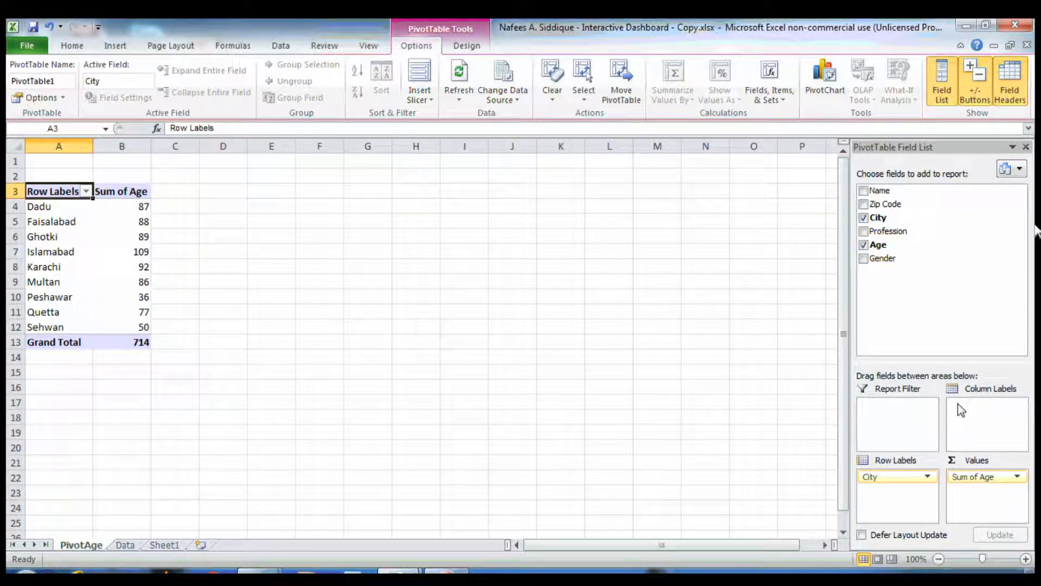
# Change the Age value field to summarize by Average
pyautogui.click(980, 477)
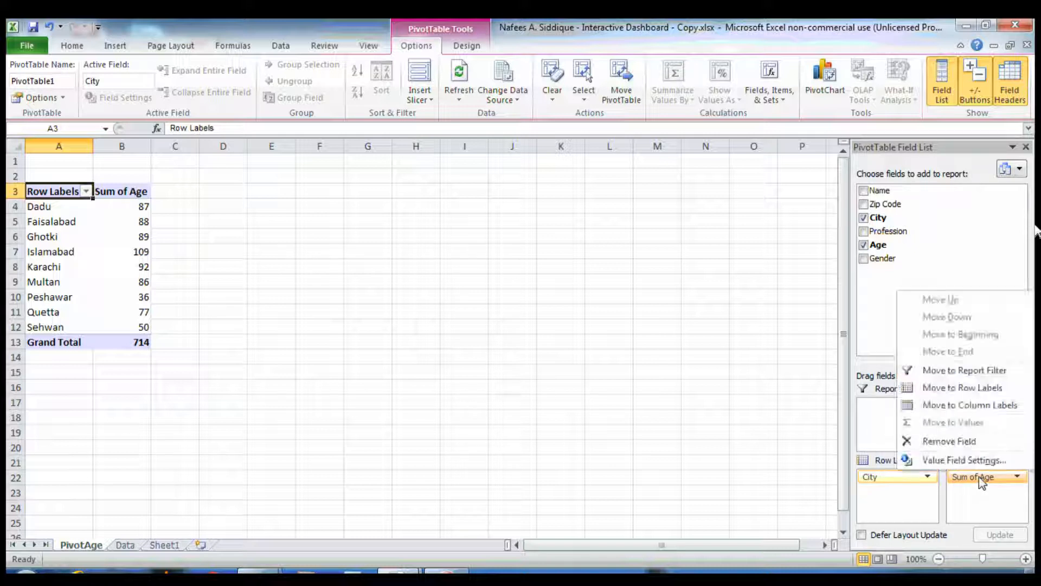
pyautogui.click(964, 460)
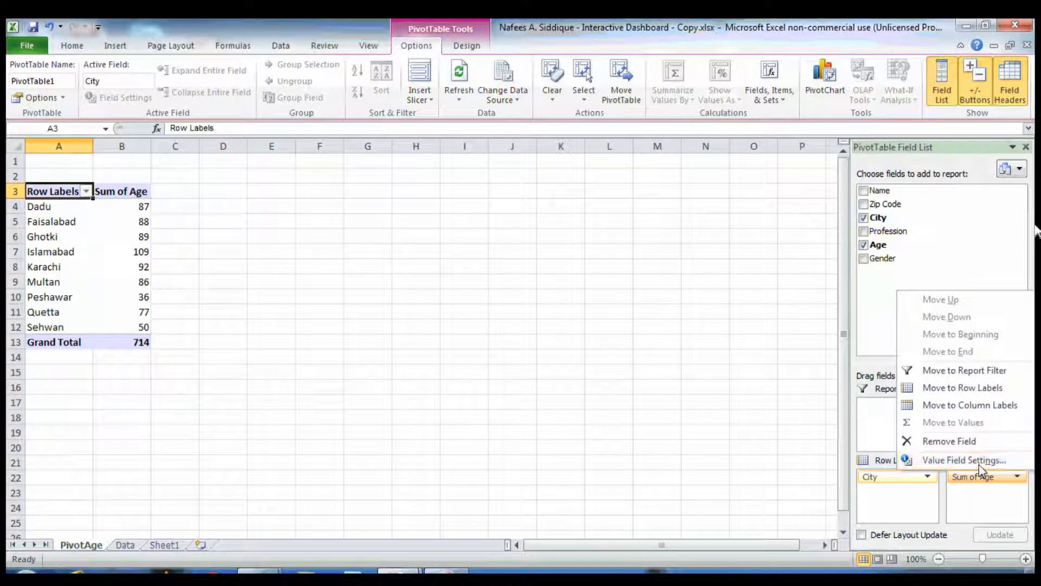
pyautogui.click(674, 264)
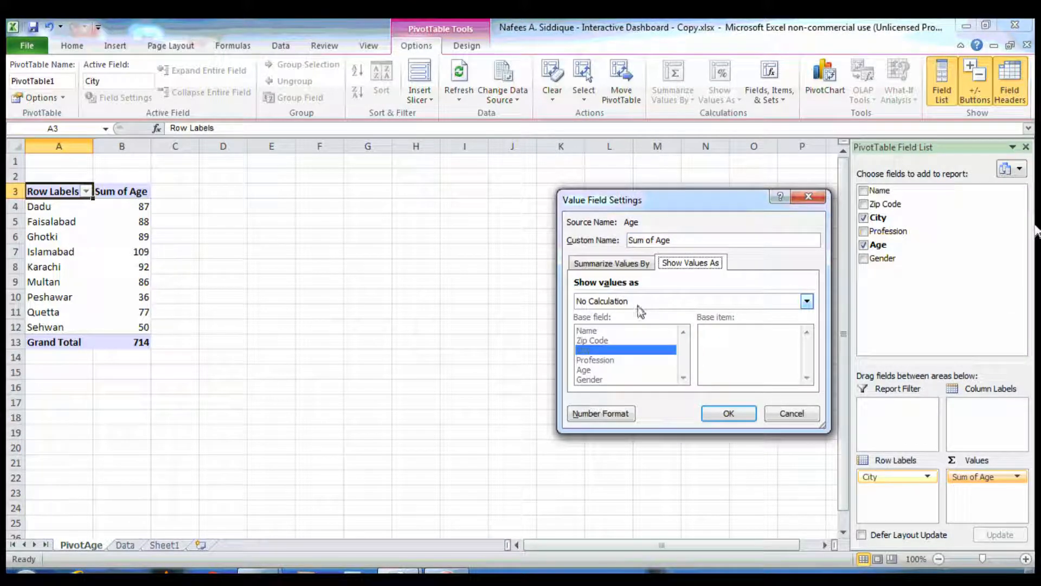
pyautogui.click(627, 265)
pyautogui.click(591, 344)
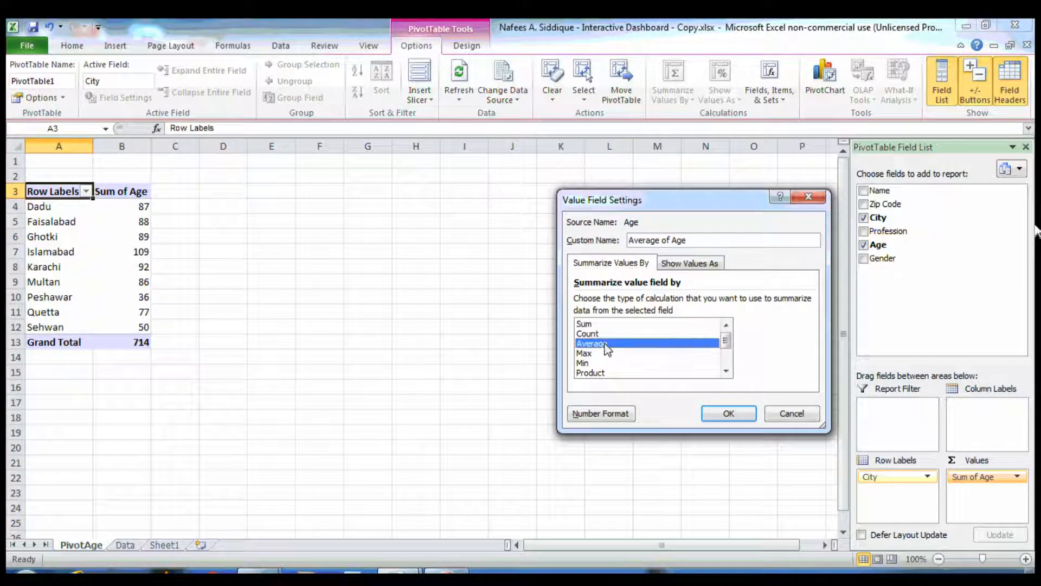
pyautogui.click(748, 414)
# Format the city average age values to show two decimal places
pyautogui.click(72, 45)
pyautogui.moveTo(130, 206); pyautogui.dragTo(130, 327)
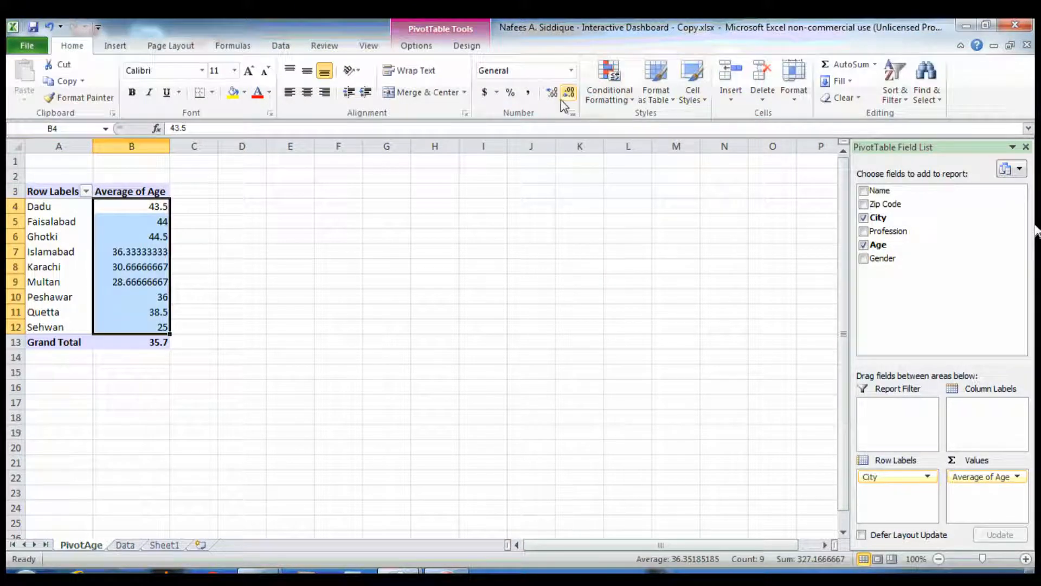
pyautogui.click(569, 94)
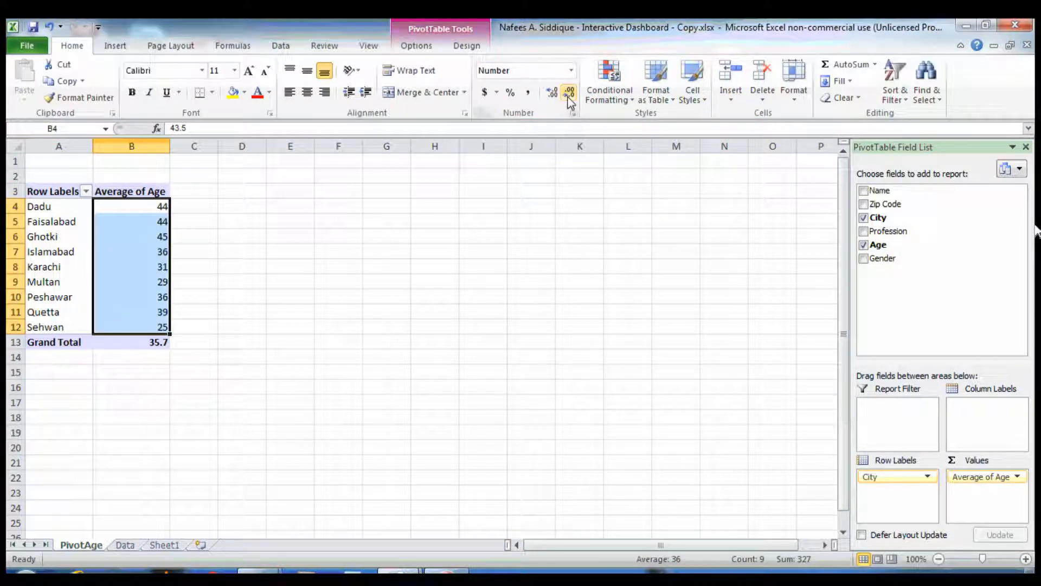
pyautogui.click(551, 93)
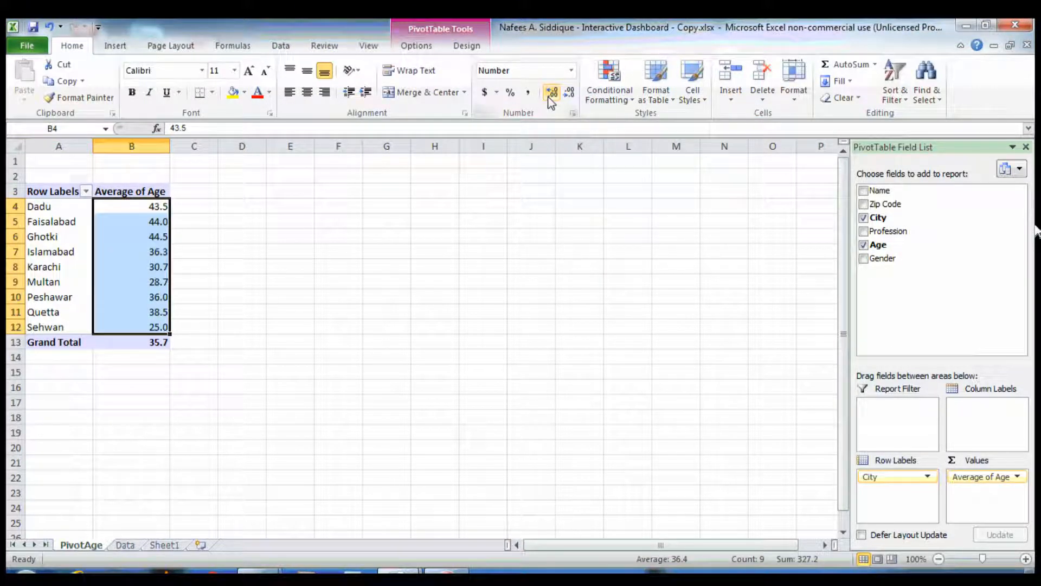
pyautogui.click(550, 93)
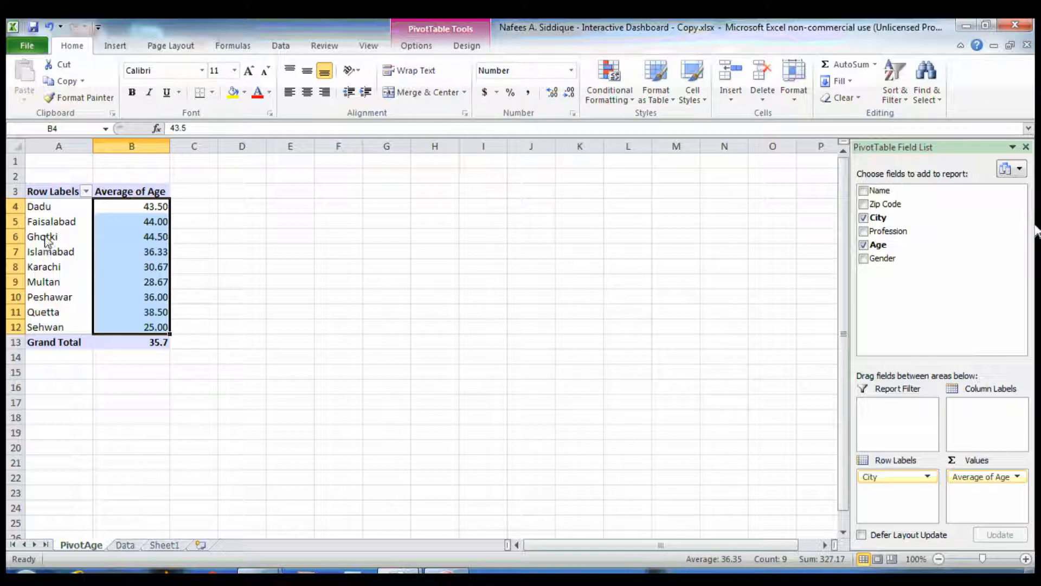
# Insert a clustered bar PivotChart from the pivot table
pyautogui.moveTo(48, 238); pyautogui.dragTo(130, 237)
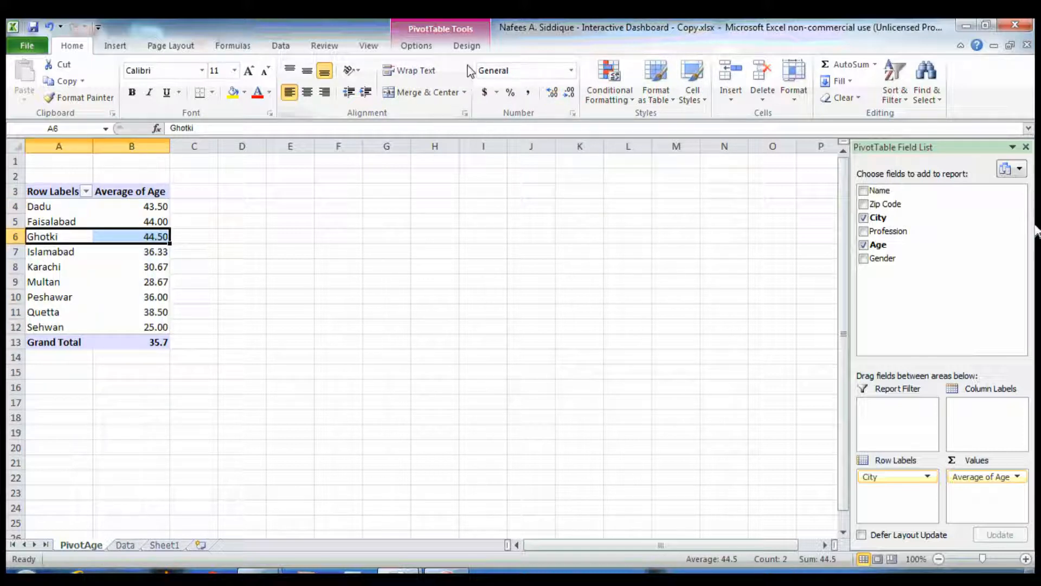
pyautogui.click(418, 45)
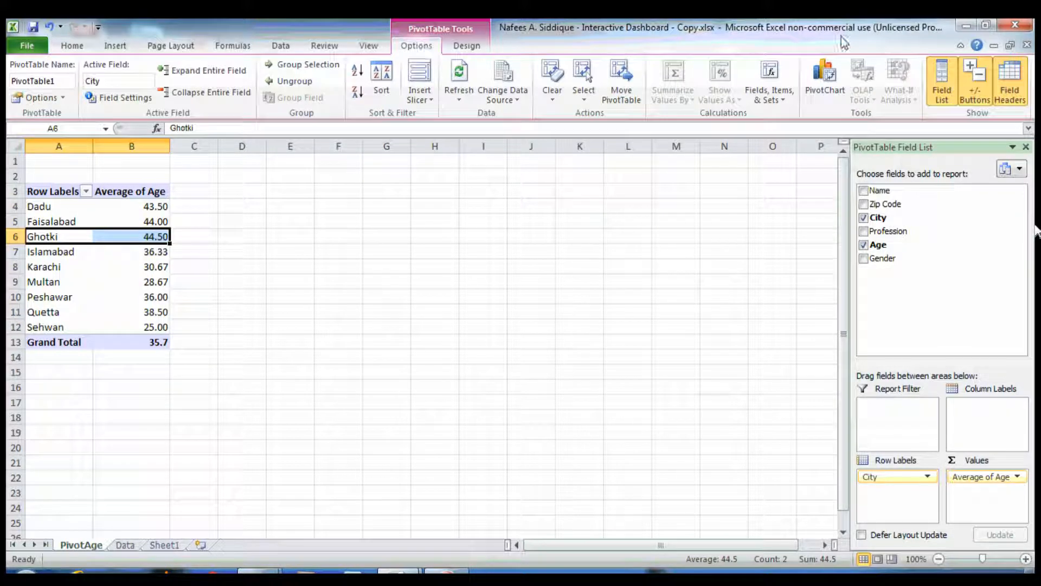
pyautogui.click(812, 75)
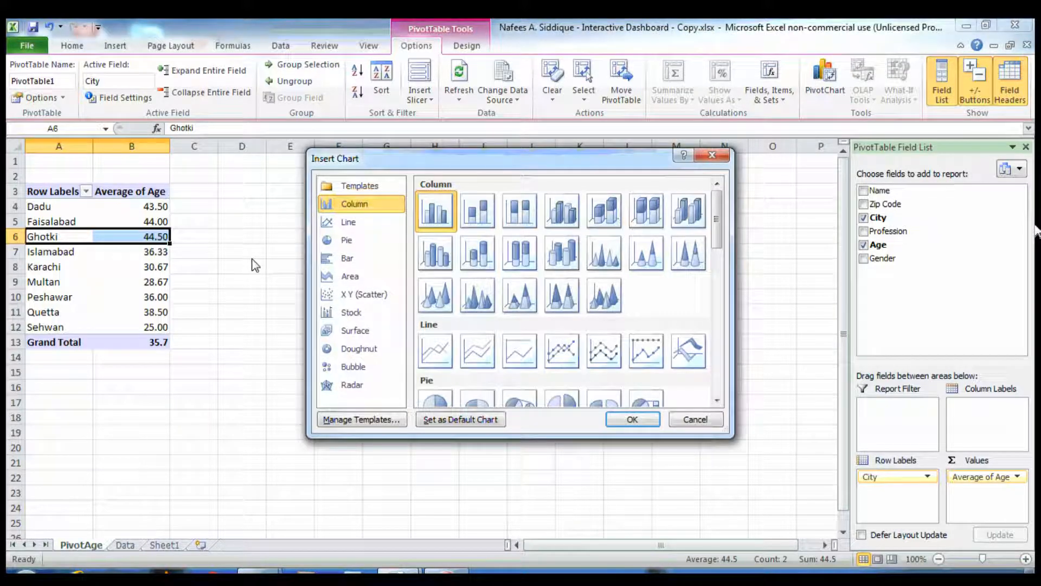
pyautogui.moveTo(720, 246); pyautogui.dragTo(721, 294)
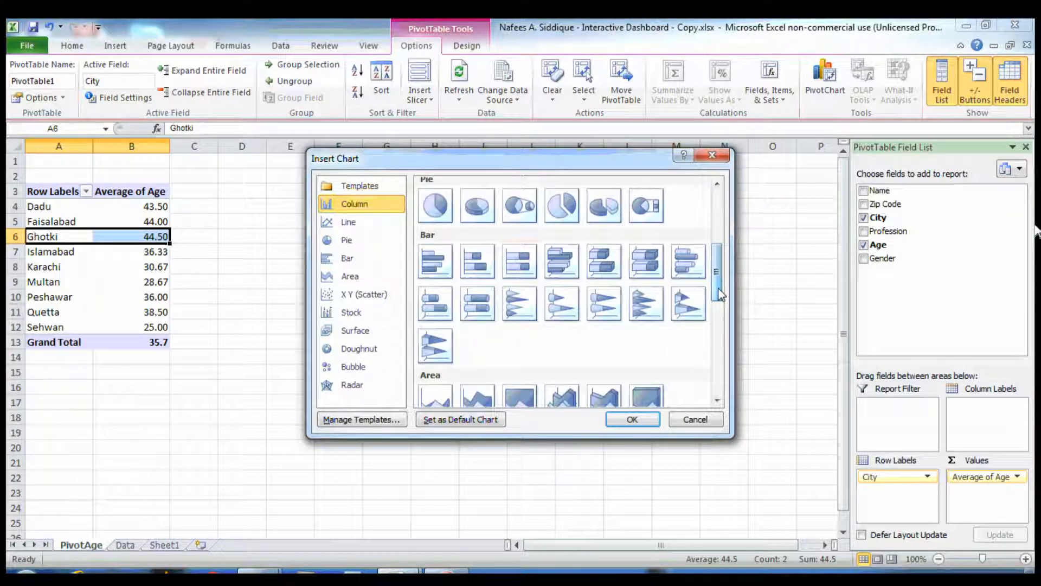
pyautogui.doubleClick(433, 260)
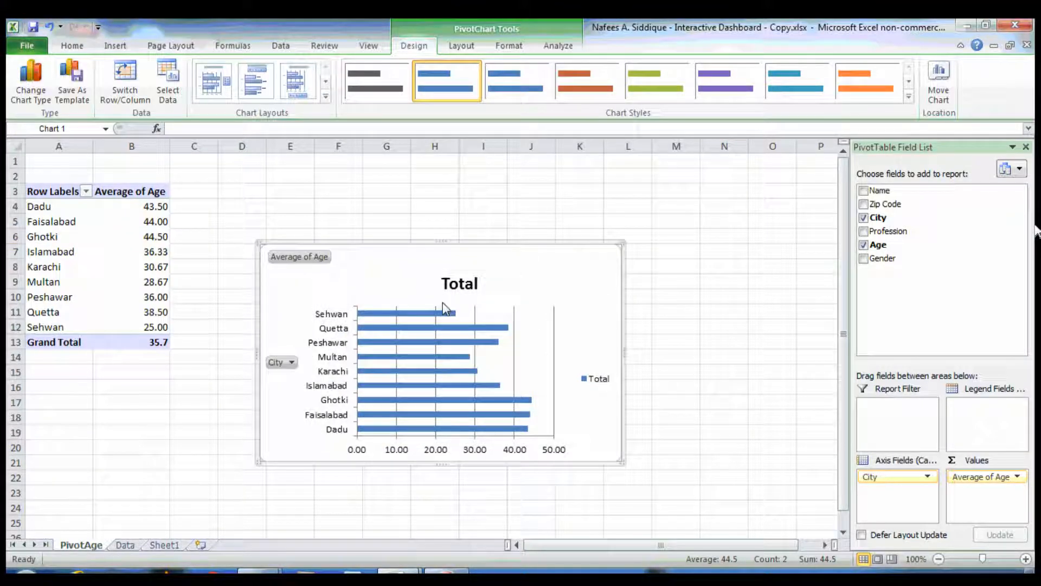
# Hide all field buttons on the PivotChart
pyautogui.rightClick(296, 259)
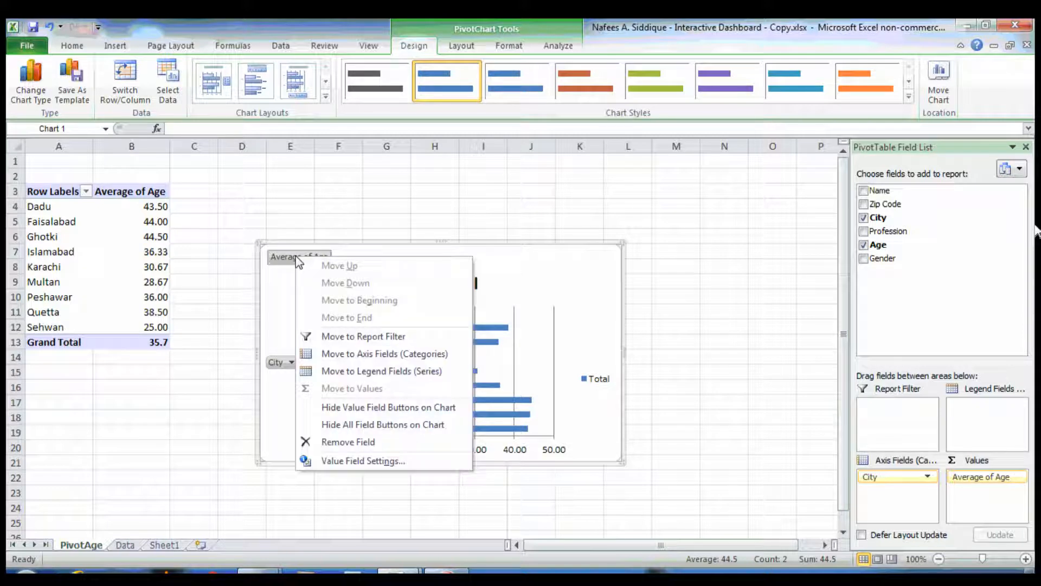
pyautogui.click(312, 430)
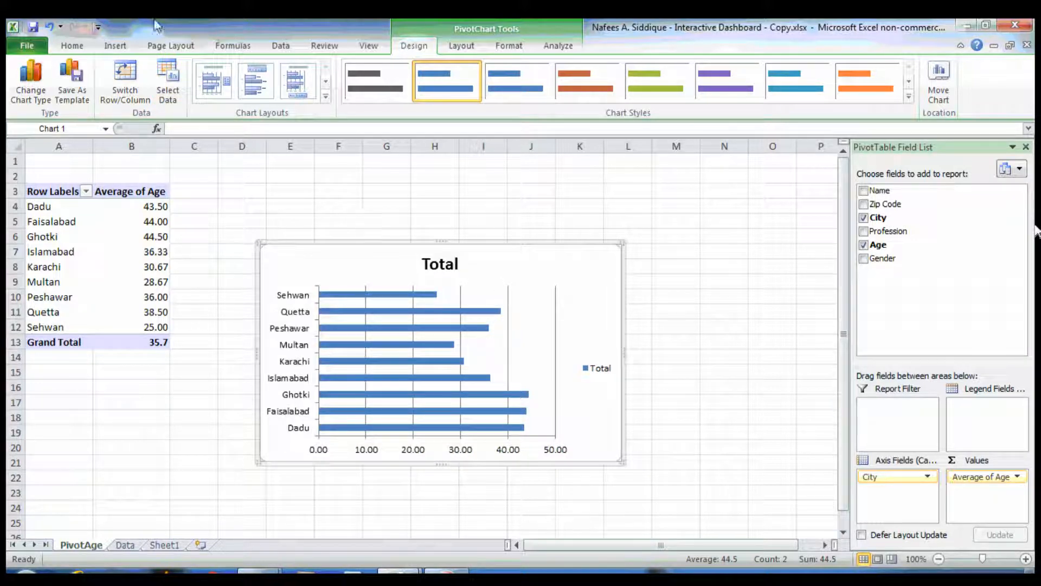
pyautogui.click(70, 46)
pyautogui.click(118, 46)
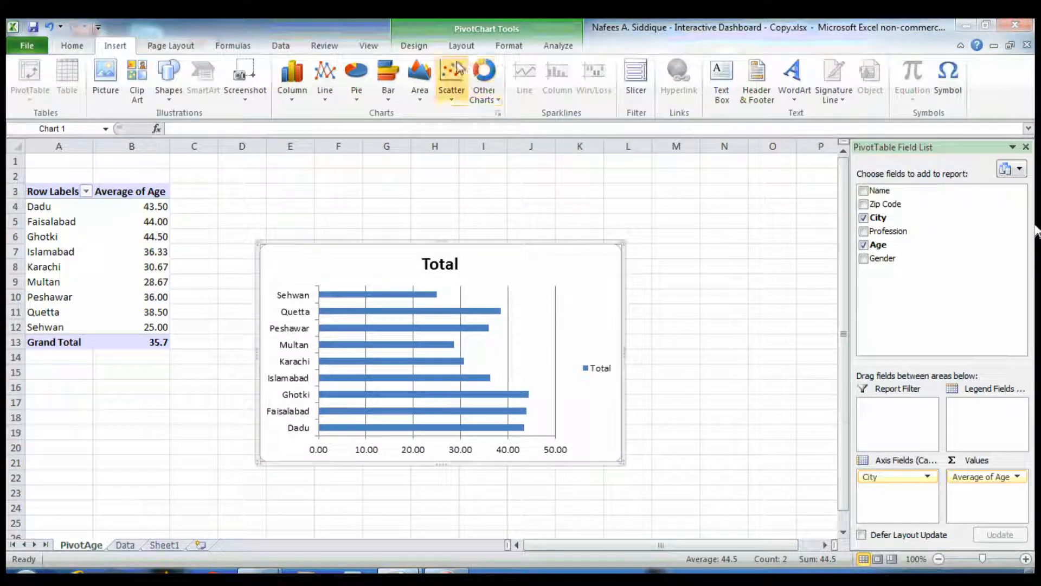
# Apply a chart layout with a title and data labels to the PivotChart and delete its legend
pyautogui.click(434, 47)
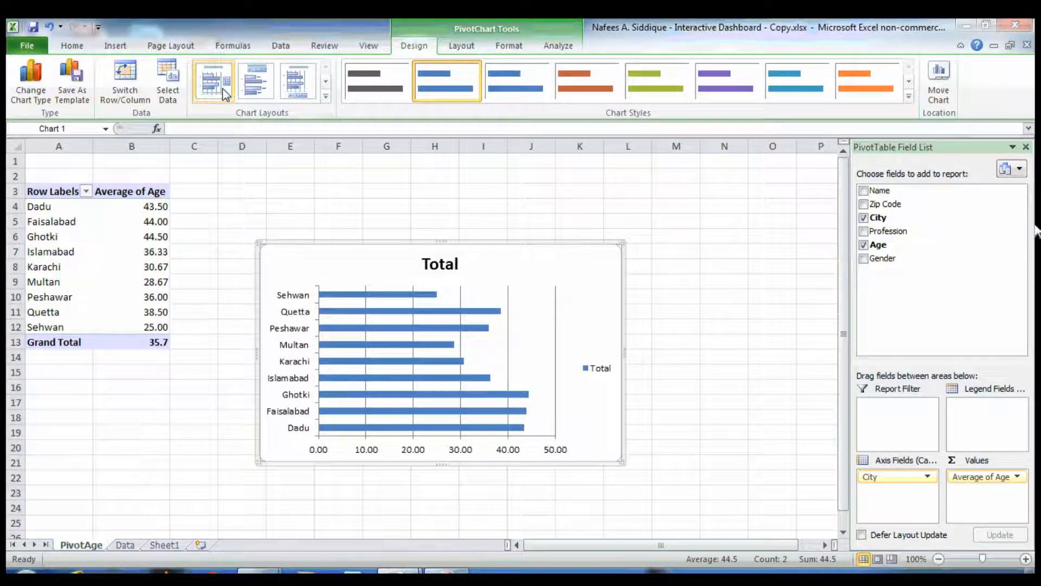
pyautogui.click(282, 88)
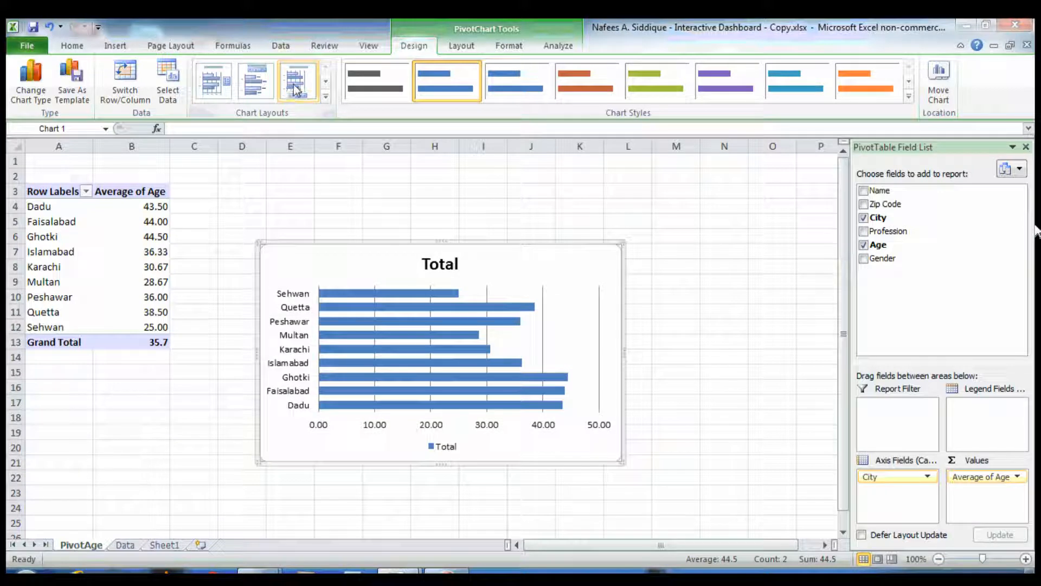
pyautogui.click(325, 81)
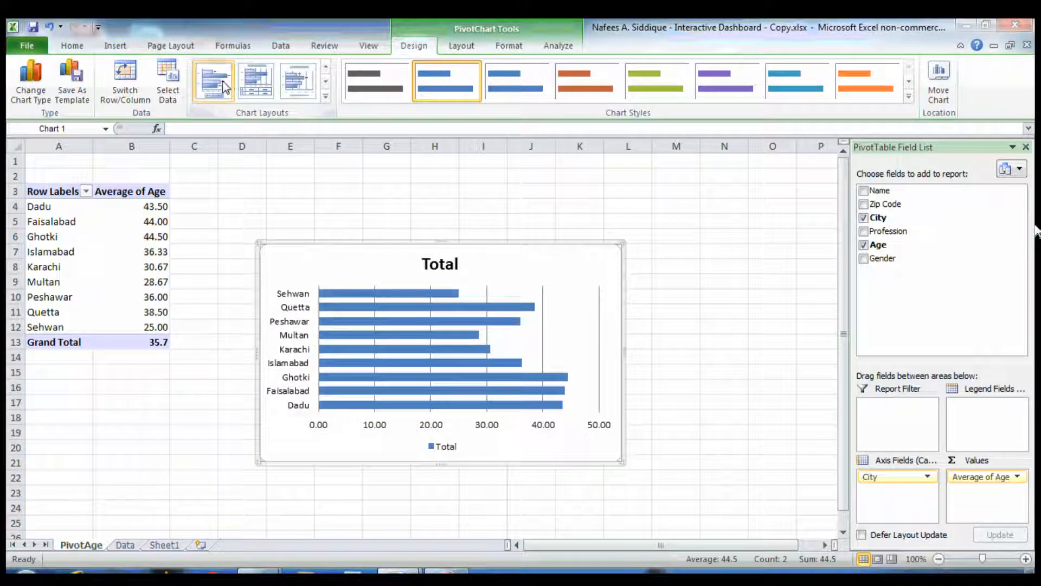
pyautogui.click(246, 87)
pyautogui.click(326, 69)
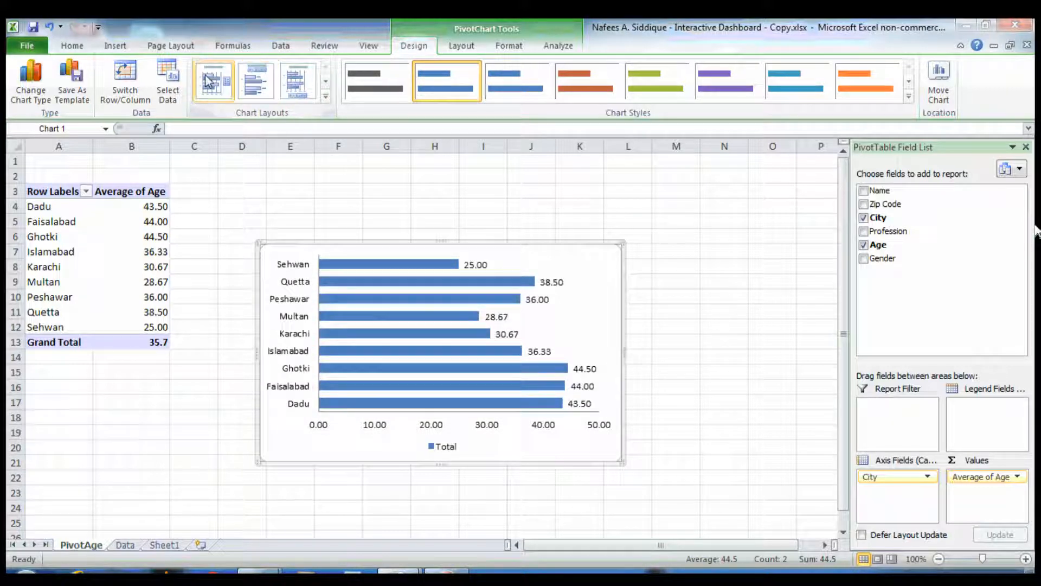
pyautogui.click(213, 81)
pyautogui.click(246, 84)
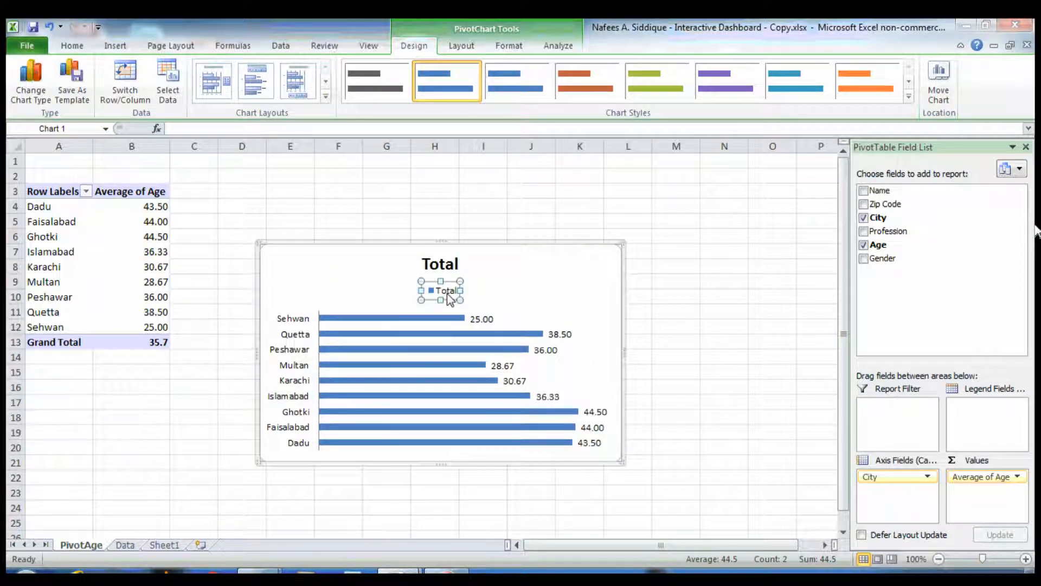
pyautogui.press('Delete')
# Retitle the chart Average Age
pyautogui.click(449, 270)
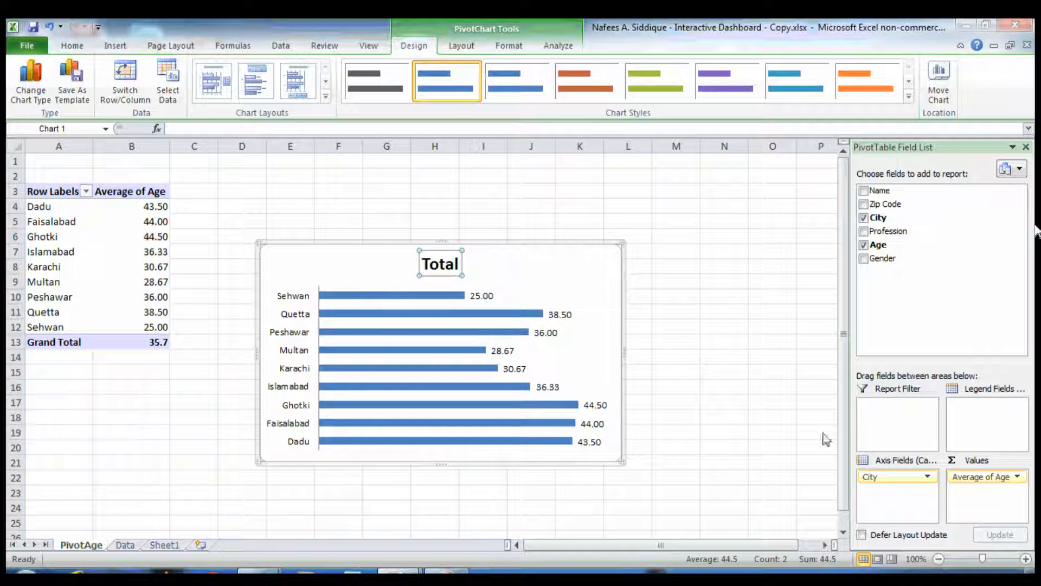
pyautogui.doubleClick(441, 264)
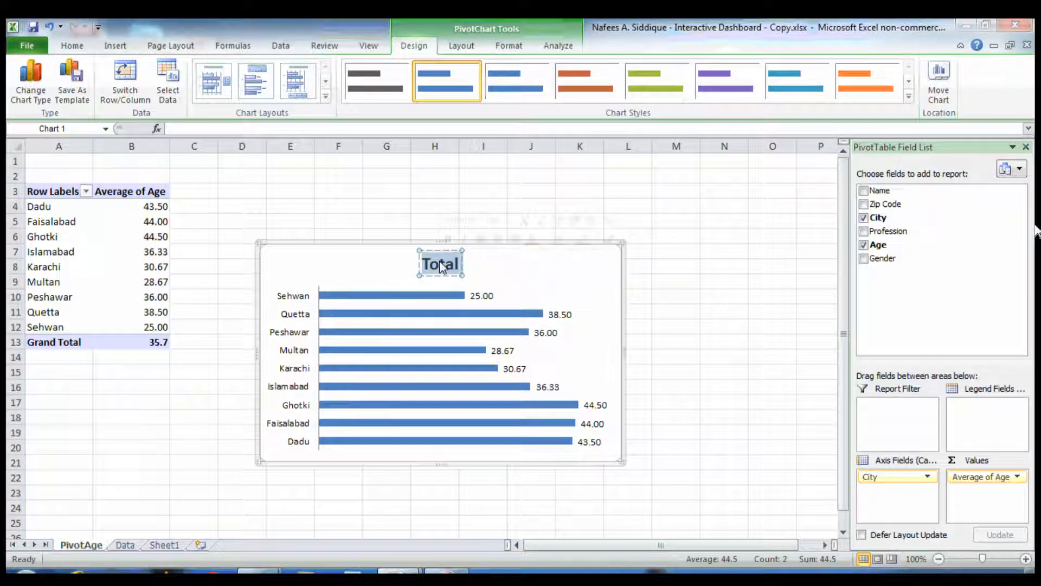
pyautogui.write('A')
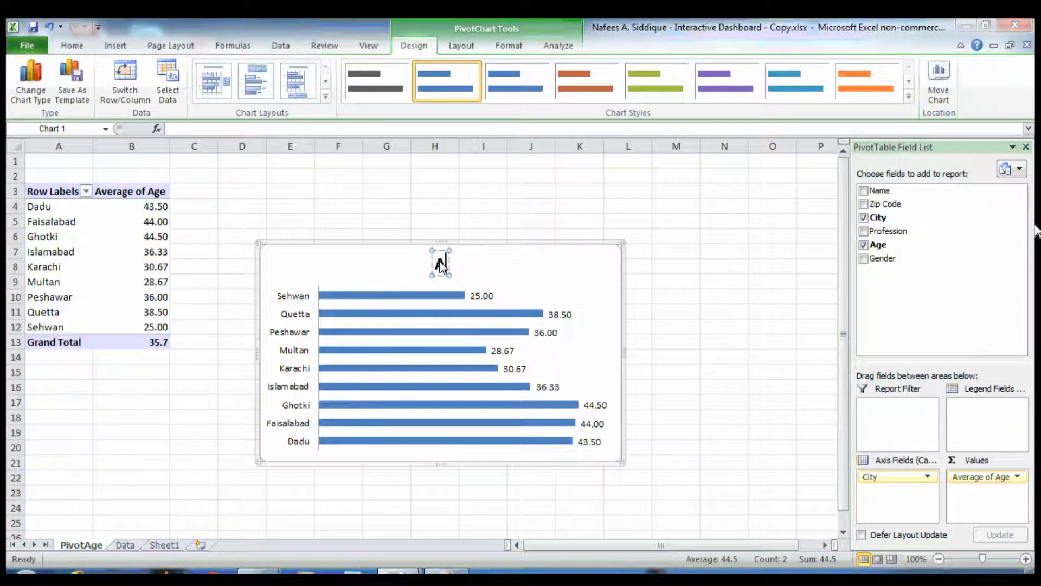
pyautogui.write('verag')
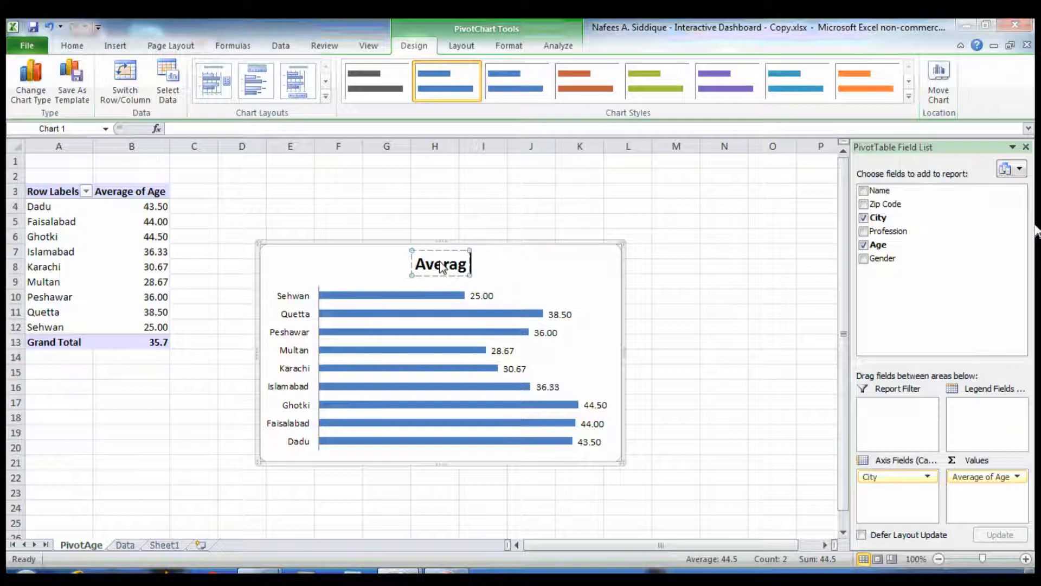
pyautogui.write('e Age')
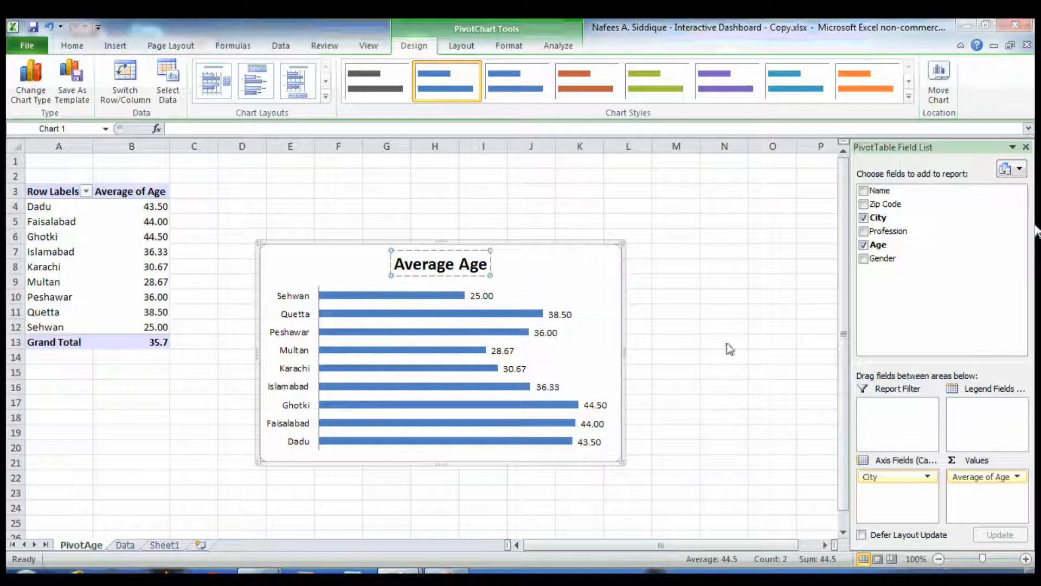
pyautogui.click(730, 349)
# Rename Sheet1 to Dashboard
pyautogui.click(606, 273)
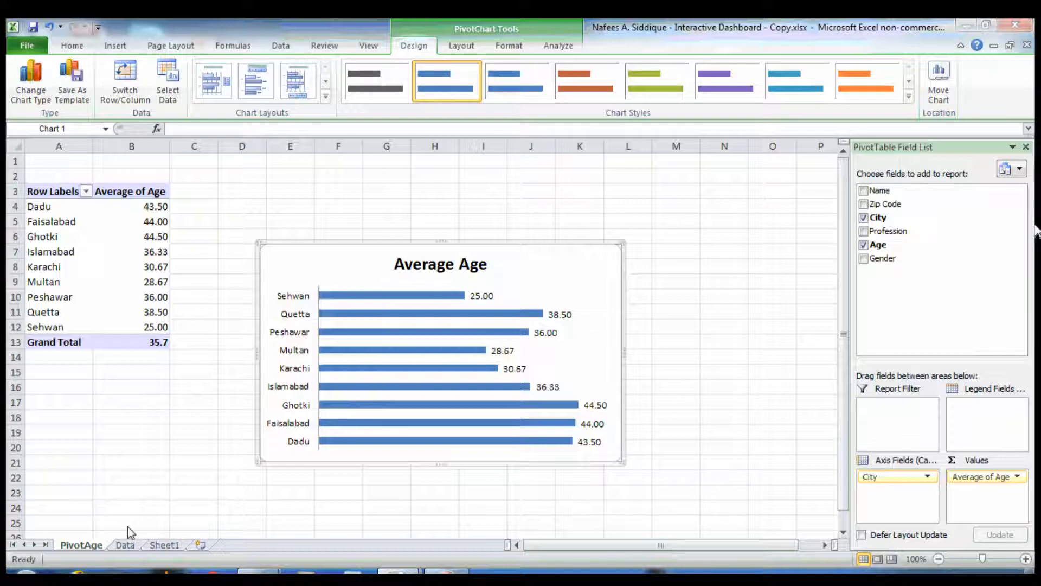
pyautogui.click(164, 542)
pyautogui.rightClick(164, 543)
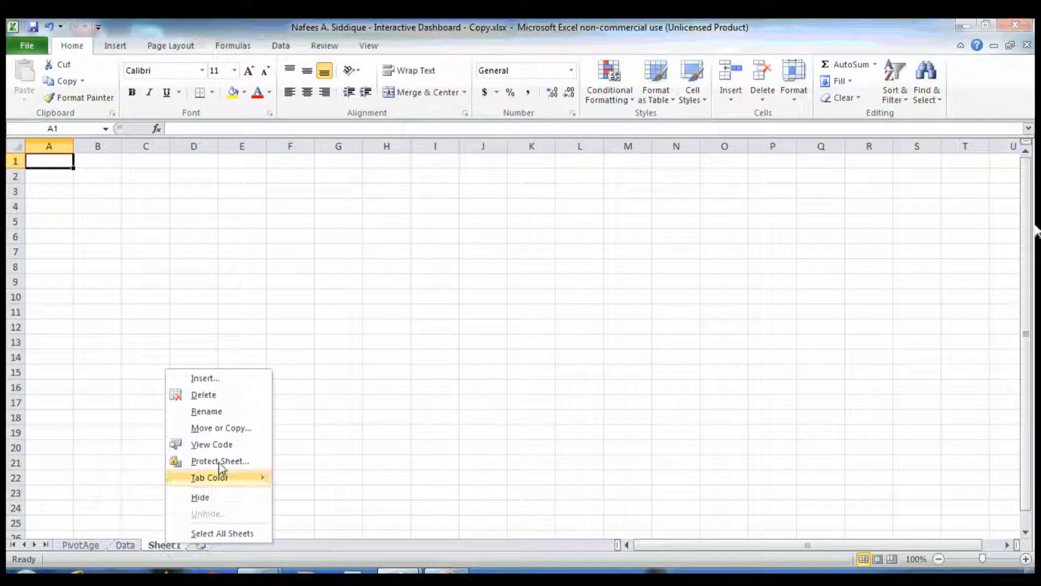
pyautogui.click(231, 408)
pyautogui.write('Das')
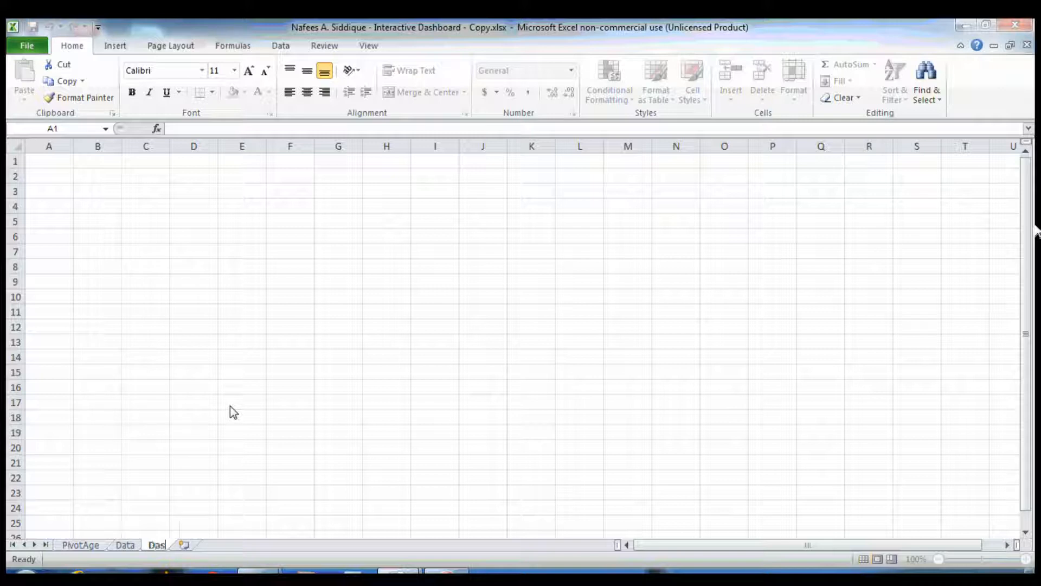
pyautogui.write('hboard')
pyautogui.press('Return')
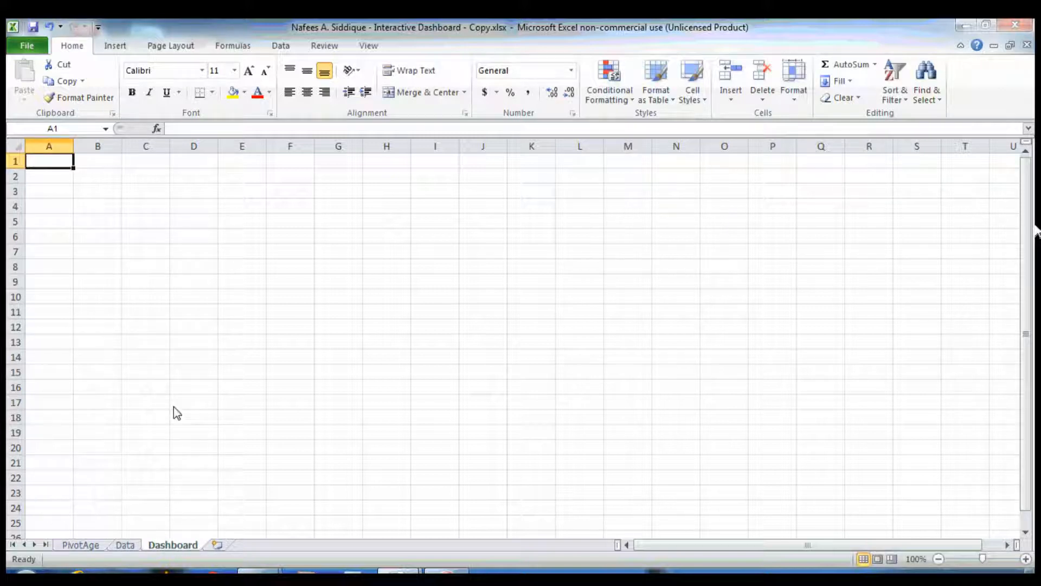
# Fill every cell of the Dashboard sheet with a gray background
pyautogui.hotkey('ctrl', 'a')
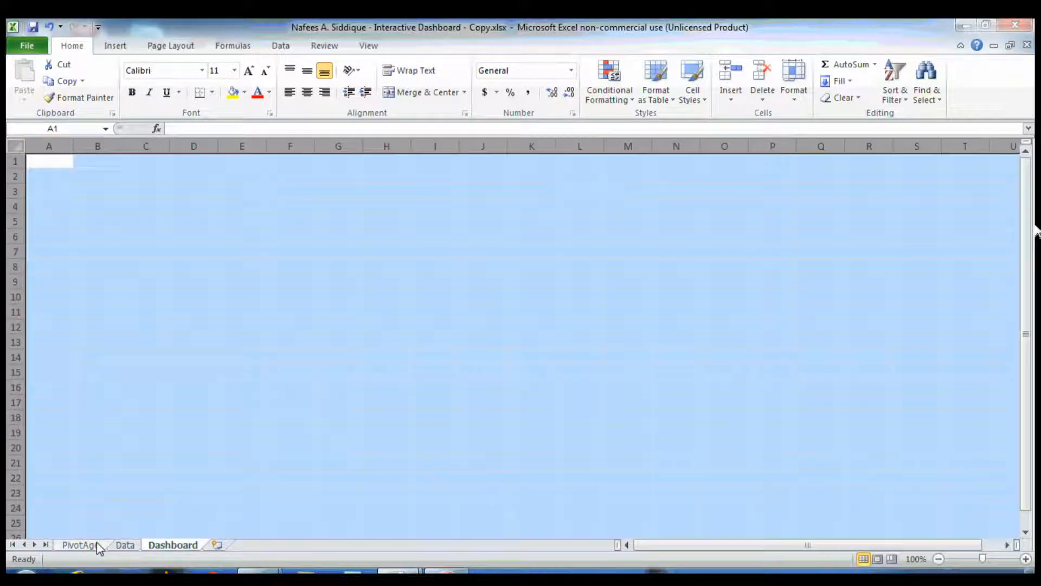
pyautogui.click(245, 92)
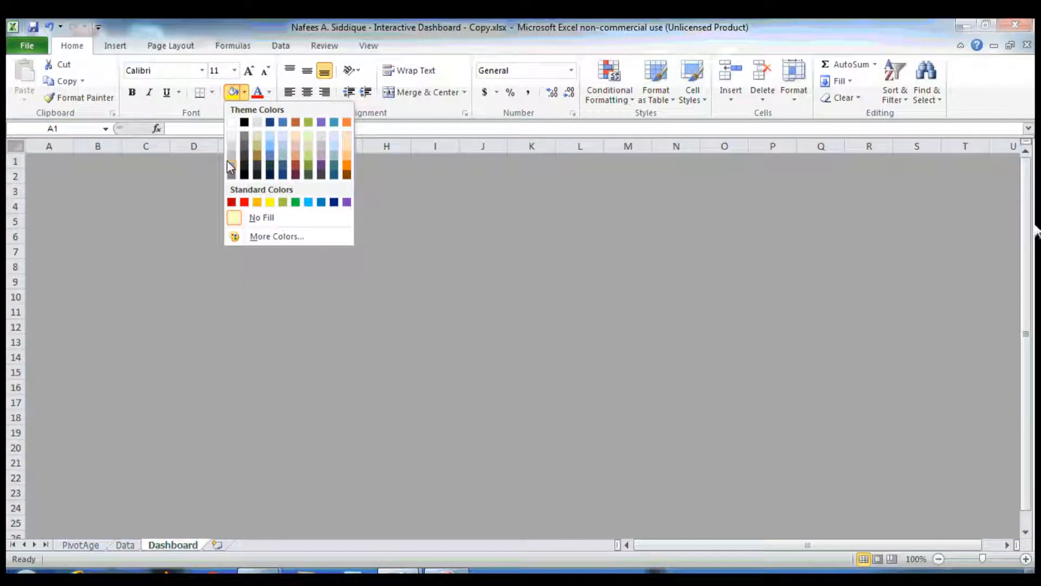
pyautogui.click(231, 173)
pyautogui.press('Down')
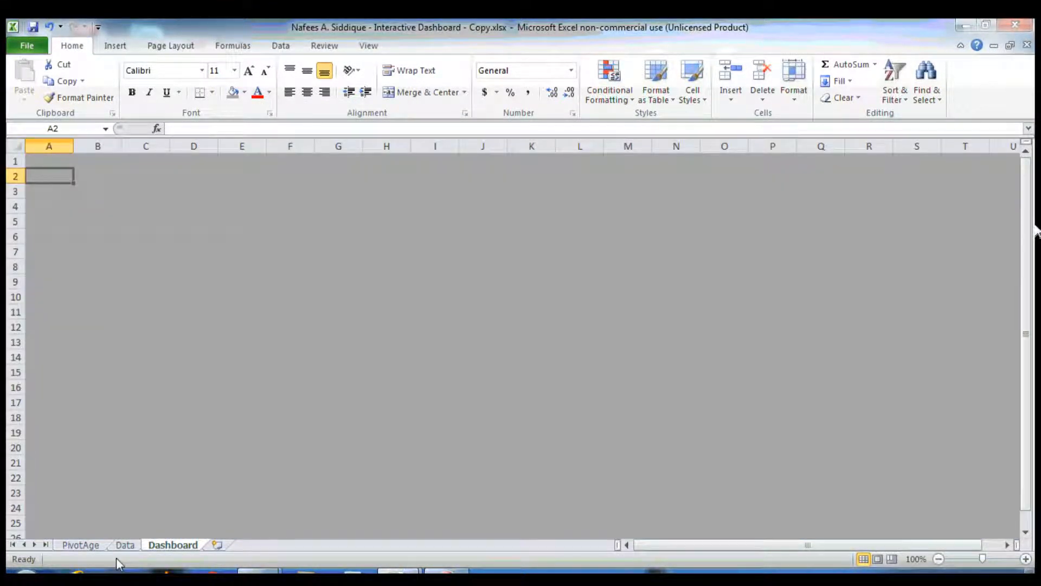
# Copy the Average Age chart from the PivotAge sheet and paste it onto the Dashboard sheet
pyautogui.click(99, 546)
pyautogui.hotkey('ctrl', 'c')
pyautogui.click(193, 545)
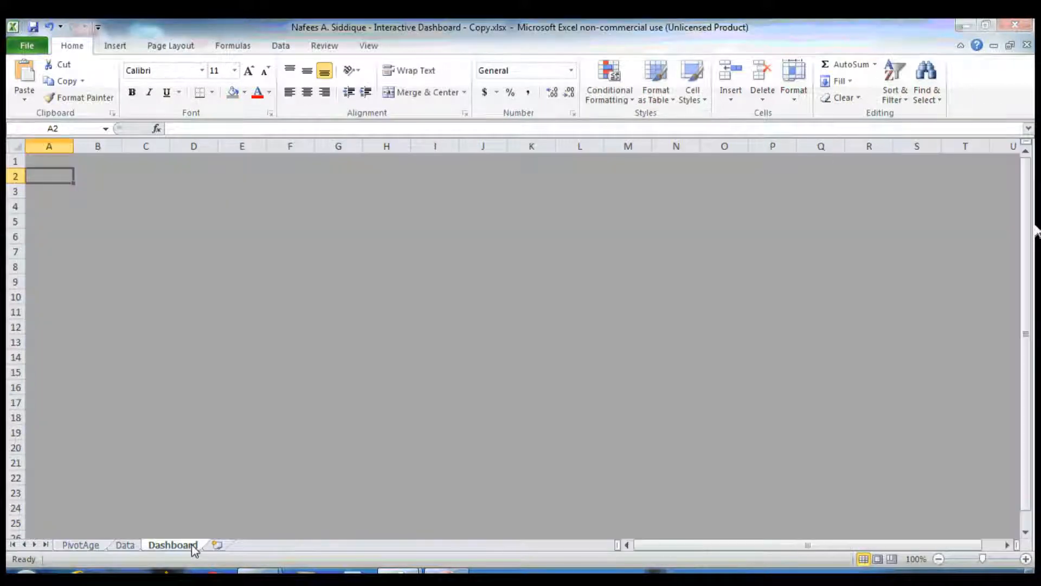
pyautogui.hotkey('ctrl', 'v')
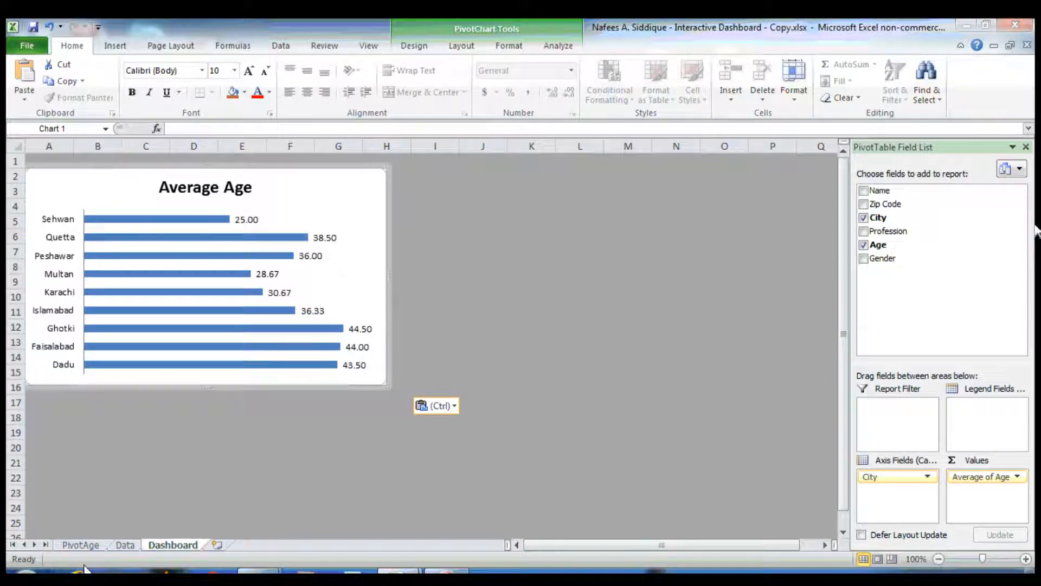
# Create a new PivotTable from the Data sheet's table on a new worksheet
pyautogui.click(125, 544)
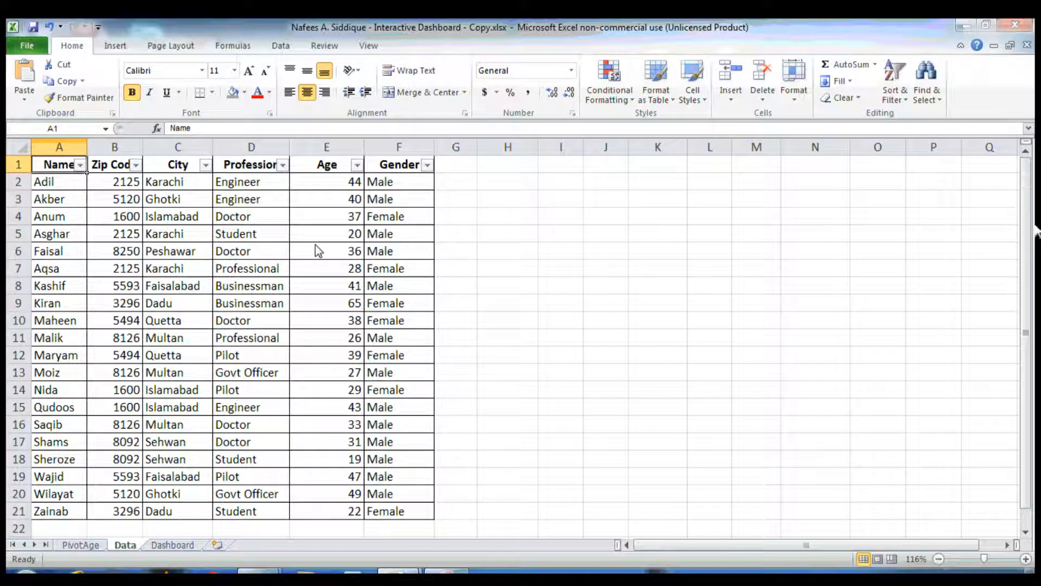
pyautogui.click(115, 46)
pyautogui.click(30, 73)
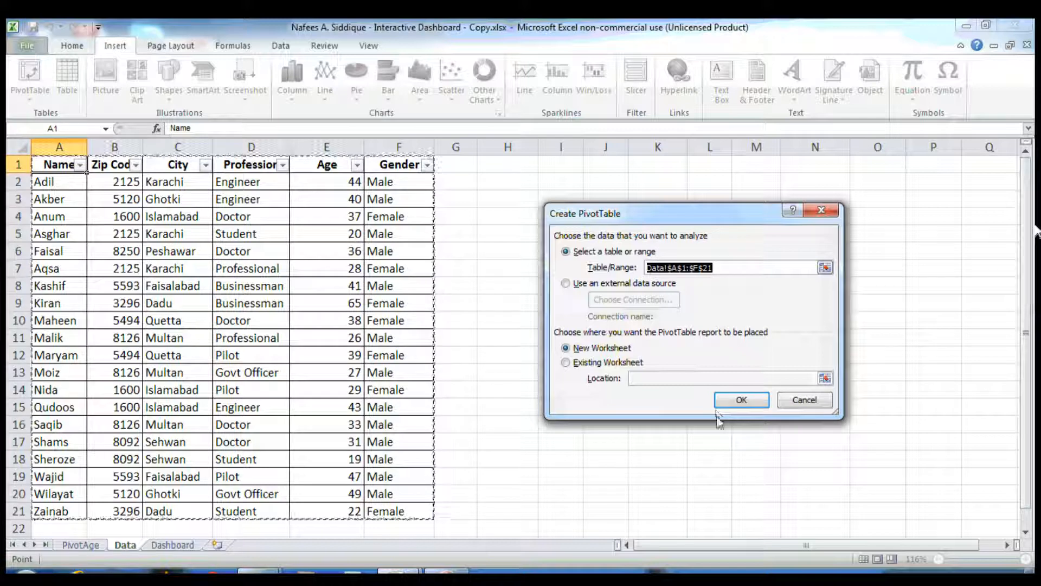
pyautogui.click(740, 400)
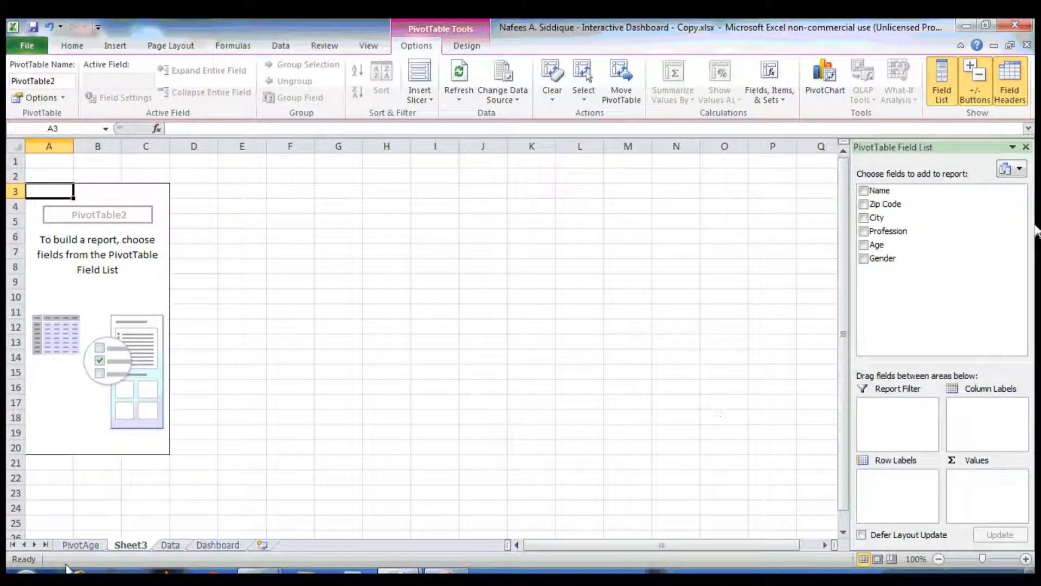
# Rename the new pivot sheet PivotGender
pyautogui.rightClick(125, 545)
pyautogui.click(181, 421)
pyautogui.write('PivotGender')
pyautogui.press('Return')
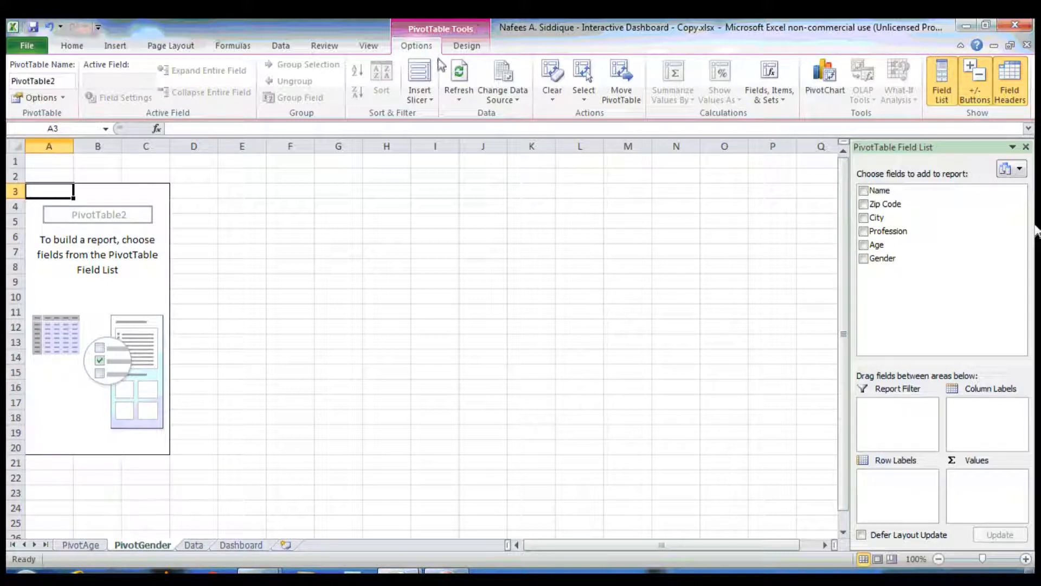
# Build the pivot table with City as rows, Gender as columns and Count of Name as values
pyautogui.click(864, 219)
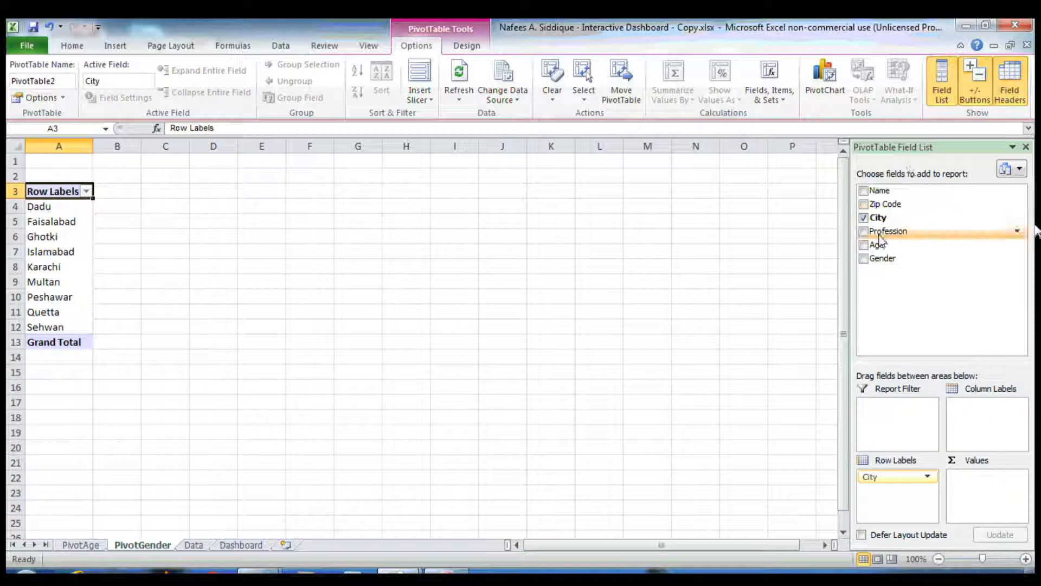
pyautogui.click(863, 259)
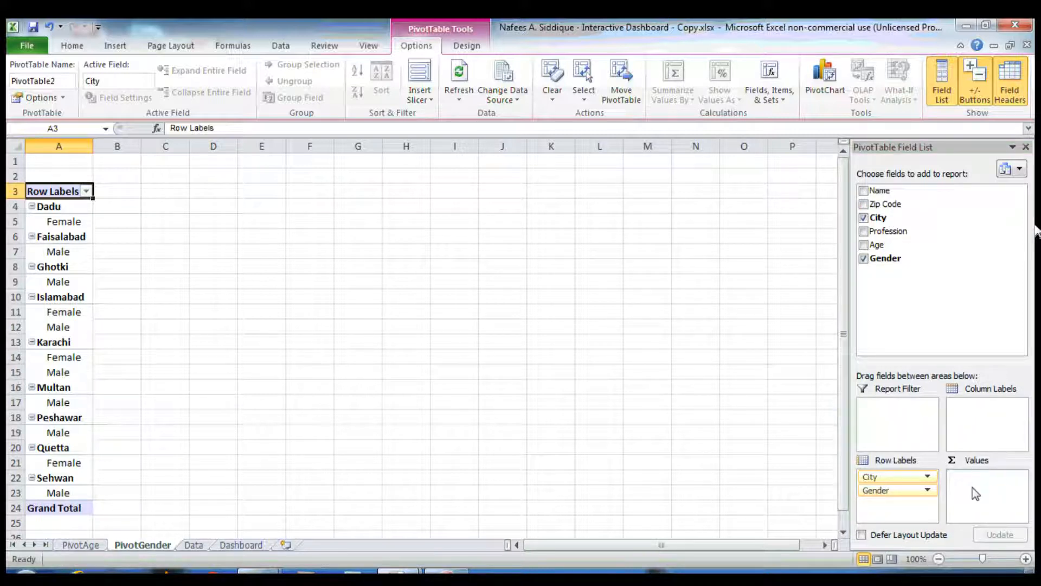
pyautogui.moveTo(975, 432); pyautogui.dragTo(976, 431)
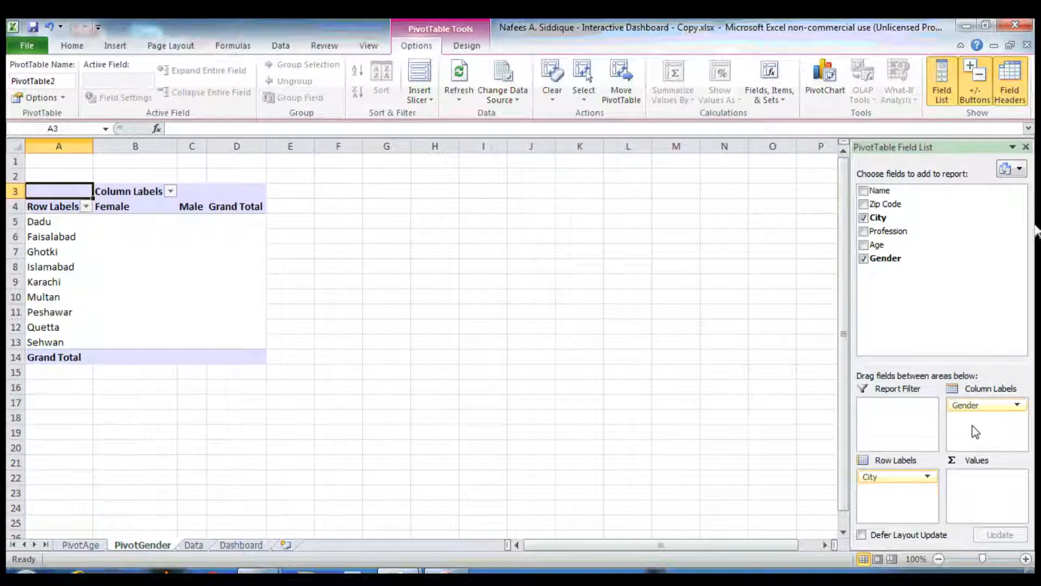
pyautogui.click(864, 190)
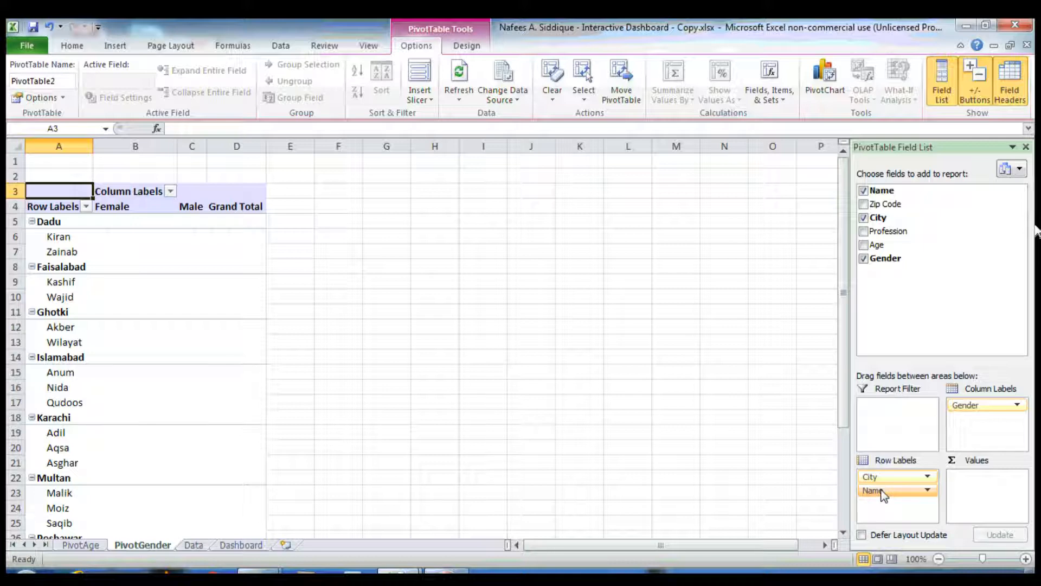
pyautogui.moveTo(881, 490); pyautogui.dragTo(968, 489)
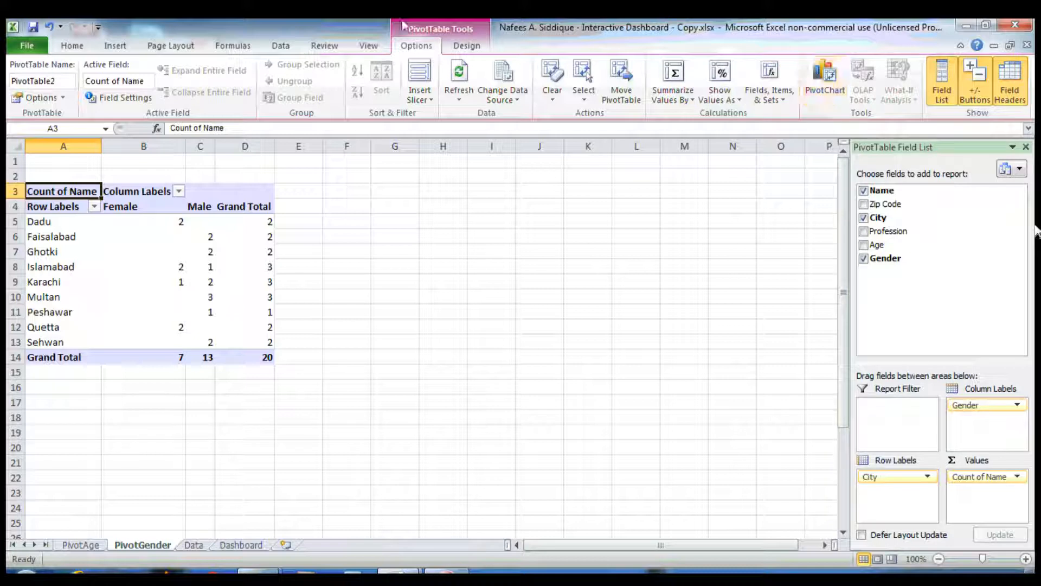
# Insert a clustered column PivotChart beside the pivot table and hide all its field buttons
pyautogui.click(826, 85)
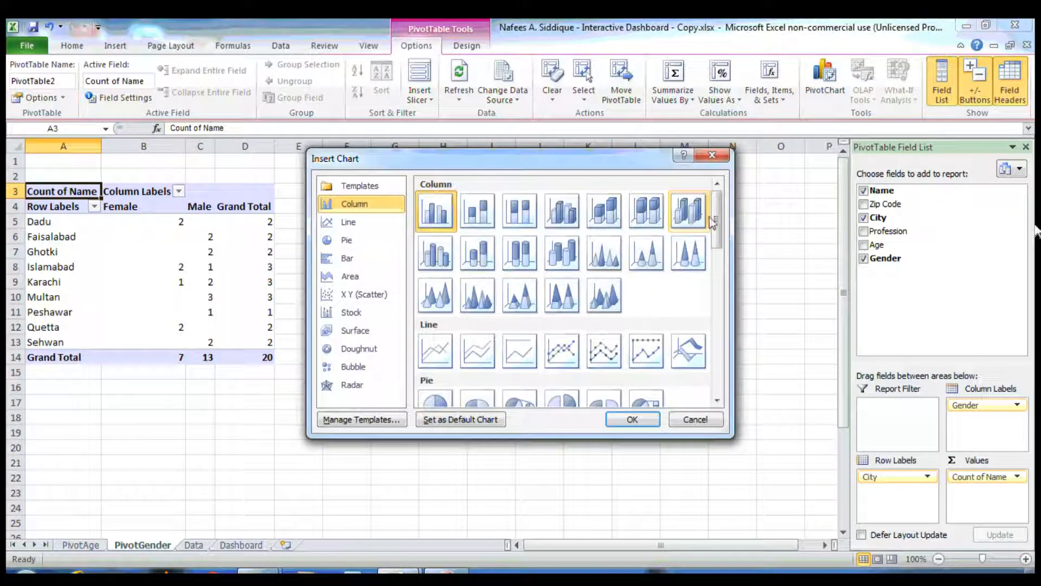
pyautogui.doubleClick(438, 215)
pyautogui.moveTo(556, 244); pyautogui.dragTo(598, 202)
pyautogui.rightClick(326, 208)
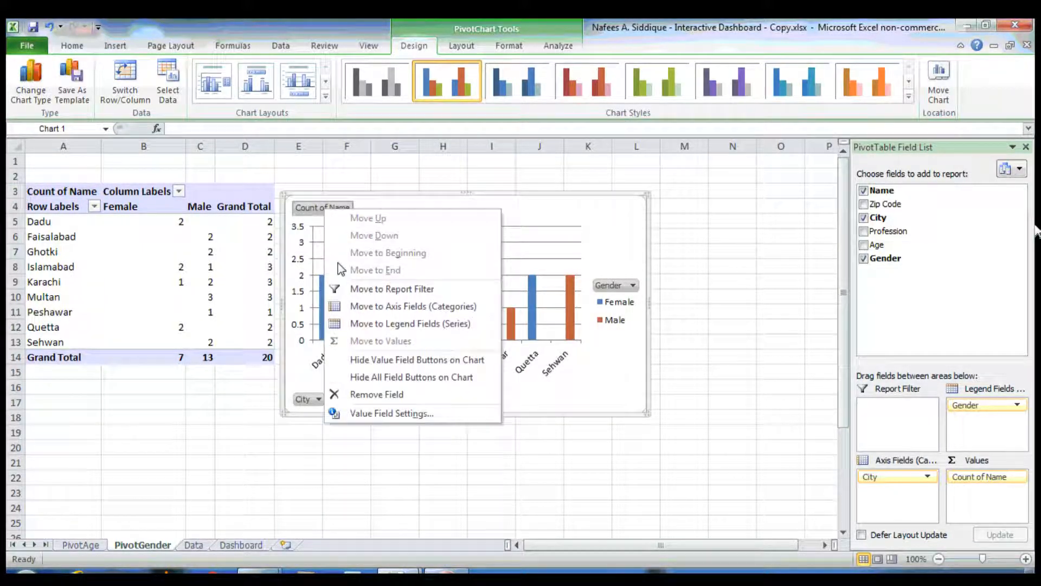
pyautogui.click(353, 377)
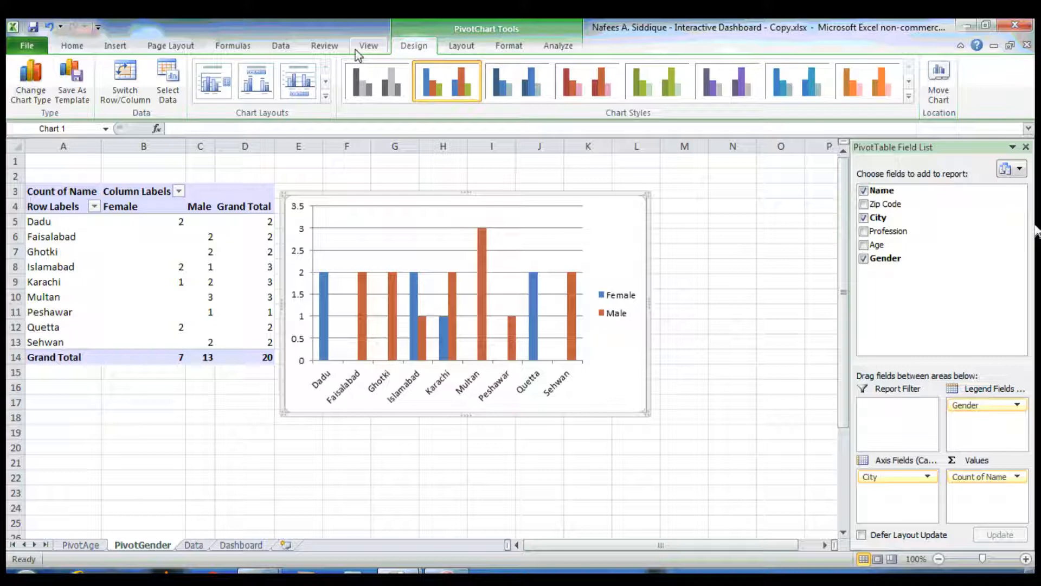
# Apply a chart layout with a title and data labels, and title the chart Male vs Female
pyautogui.click(257, 81)
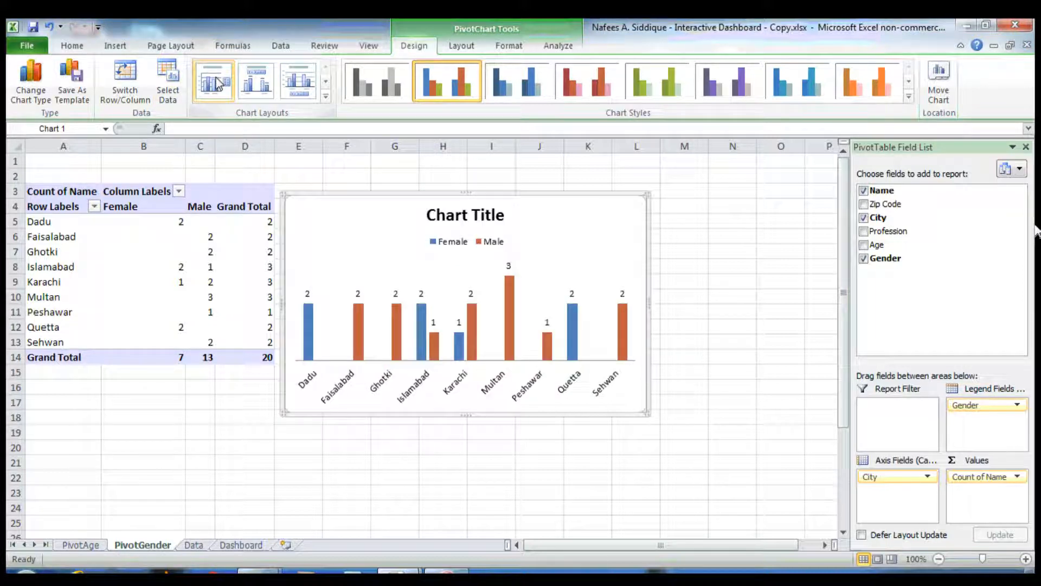
pyautogui.doubleClick(497, 216)
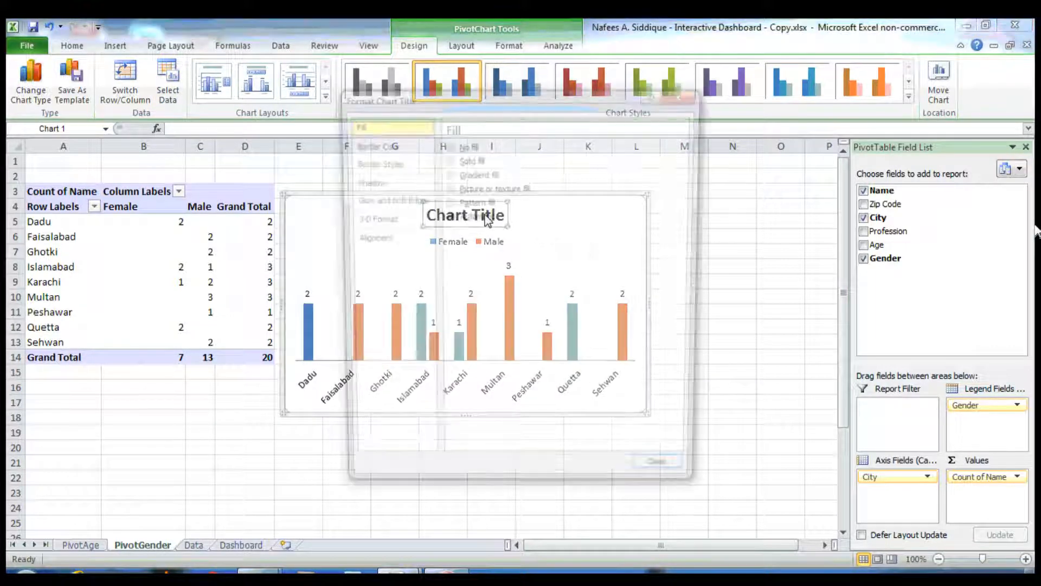
pyautogui.click(683, 480)
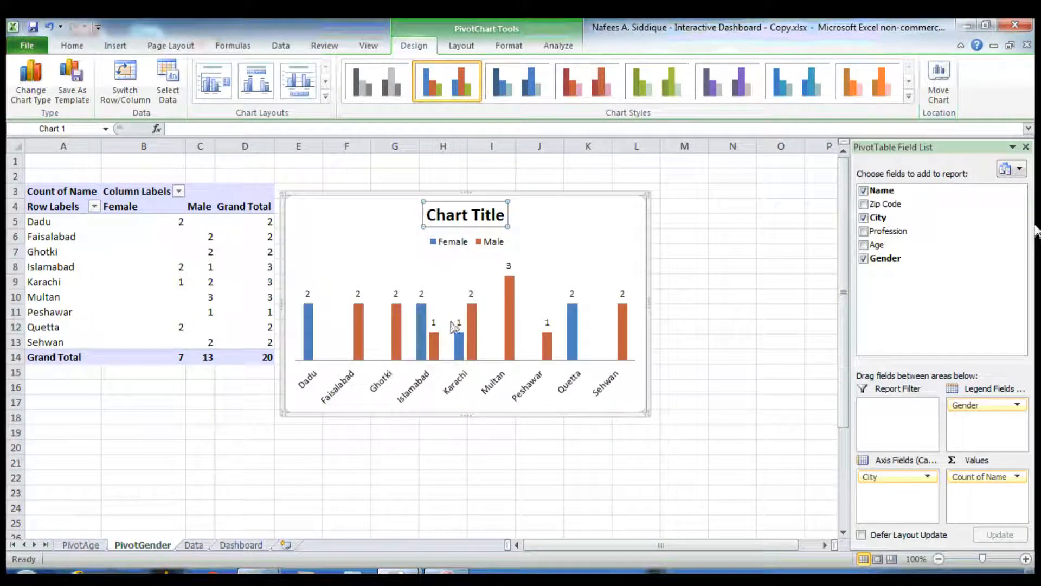
pyautogui.tripleClick(480, 215)
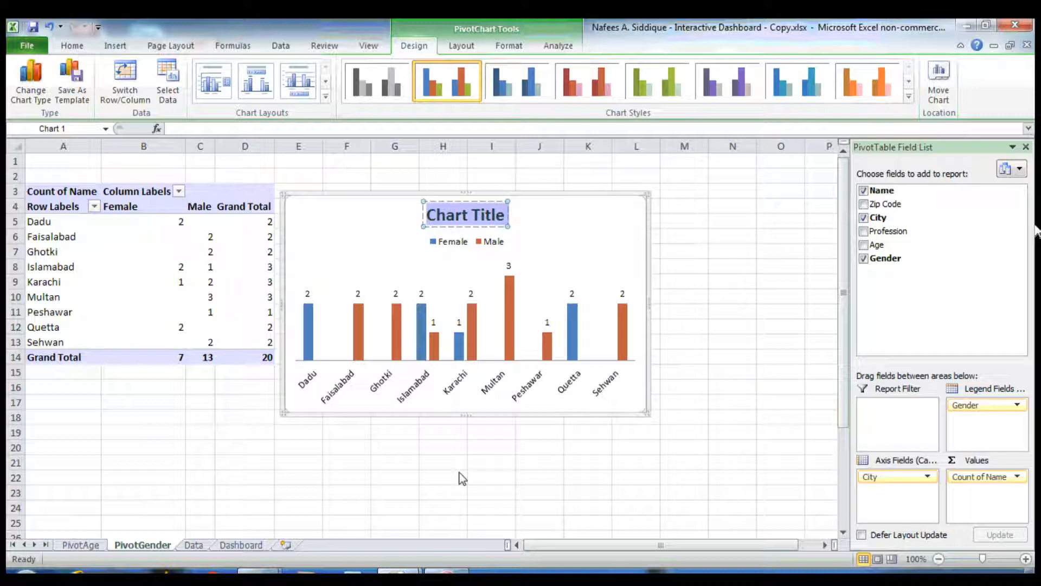
pyautogui.write('Male')
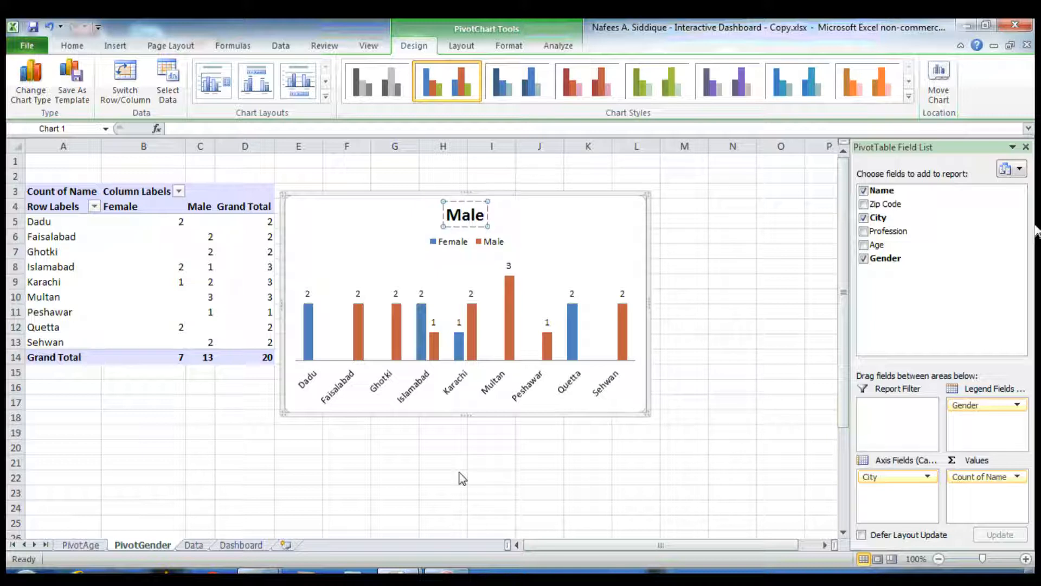
pyautogui.write(' vs')
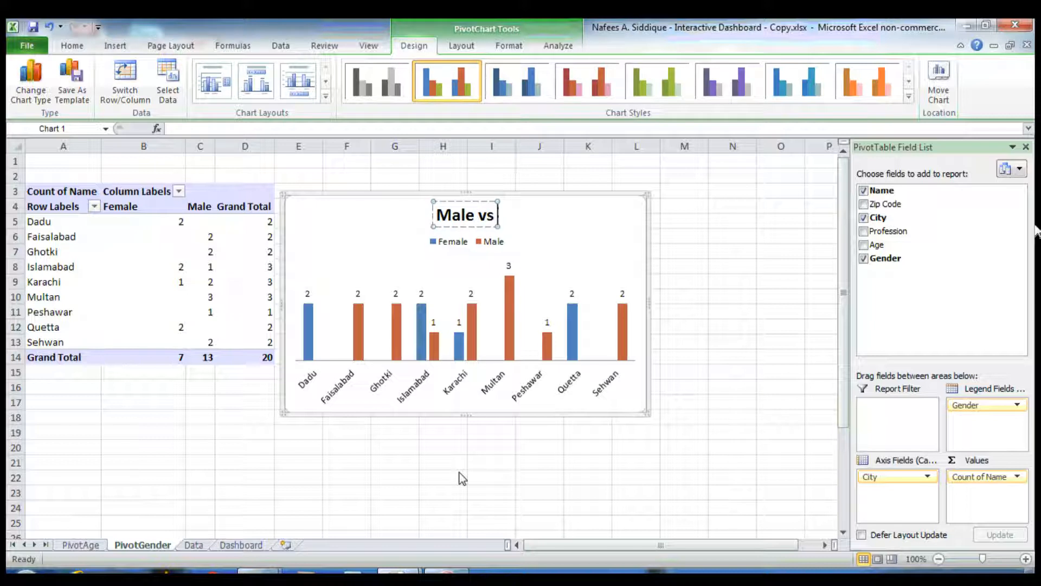
pyautogui.write(' Female')
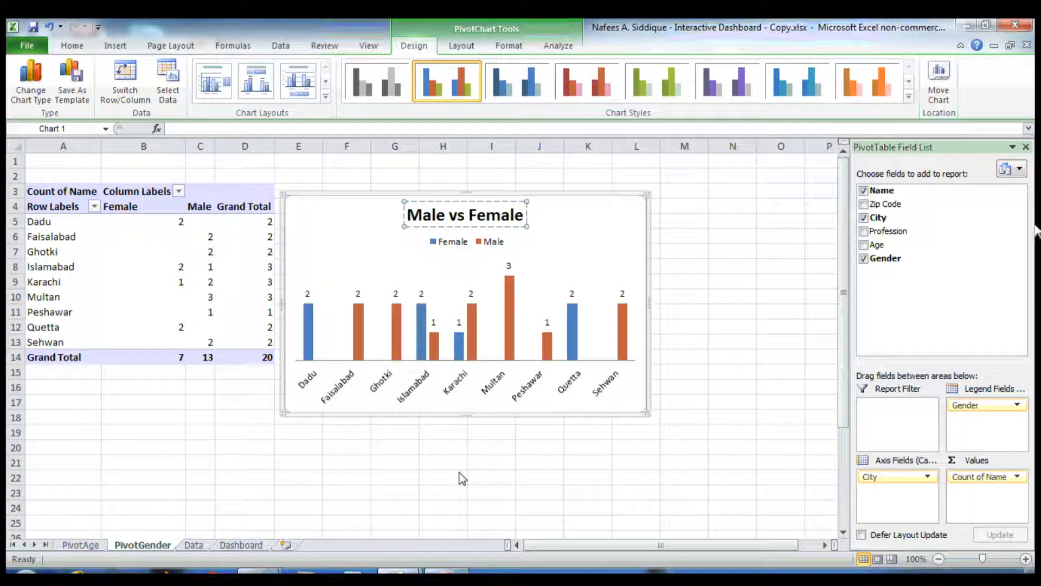
# Copy the Male vs Female chart onto the Dashboard sheet and place it beside the Average Age chart
pyautogui.click(630, 224)
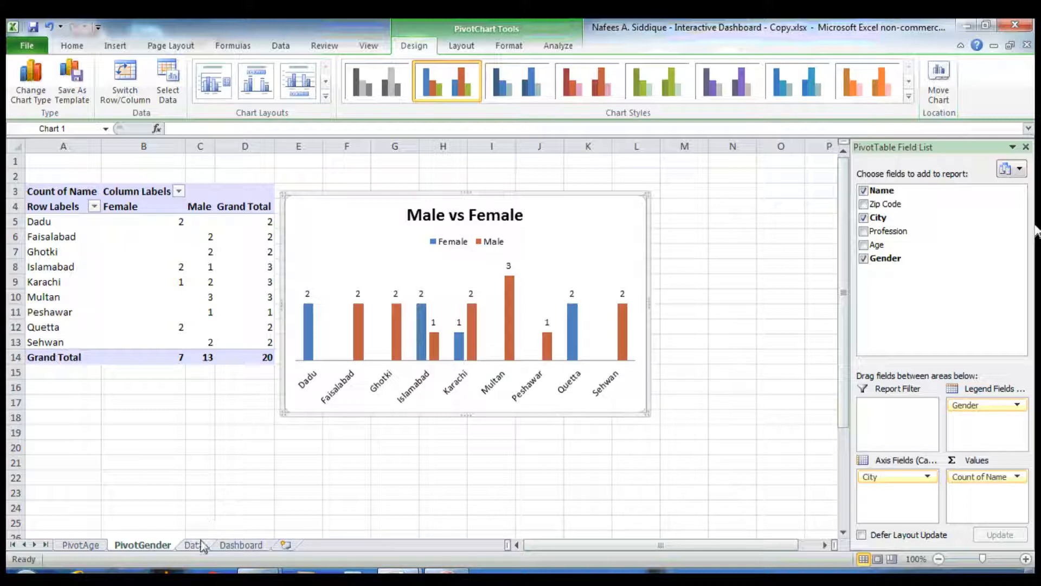
pyautogui.click(241, 544)
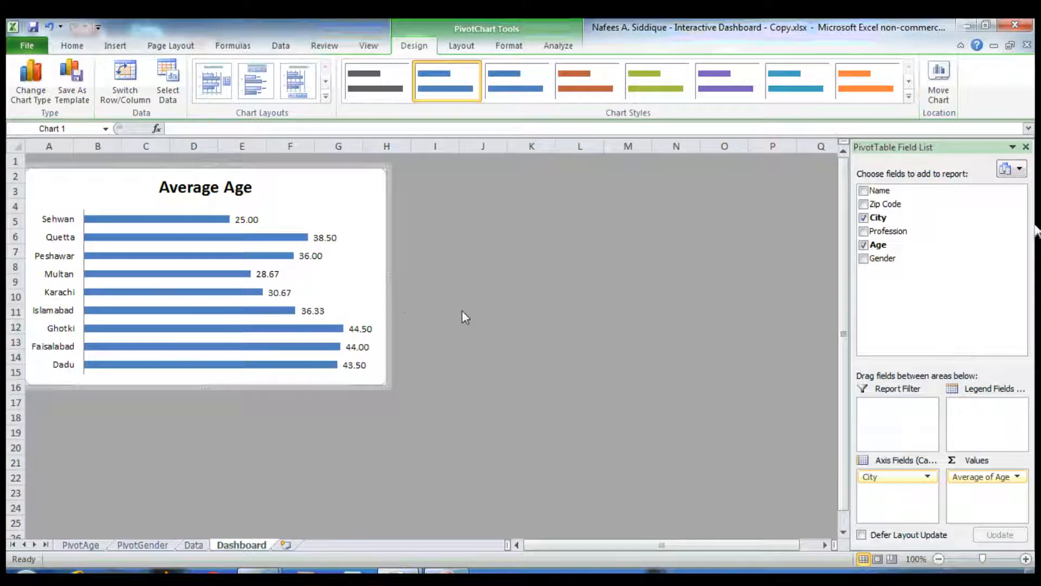
pyautogui.click(230, 432)
pyautogui.hotkey('ctrl', 'v')
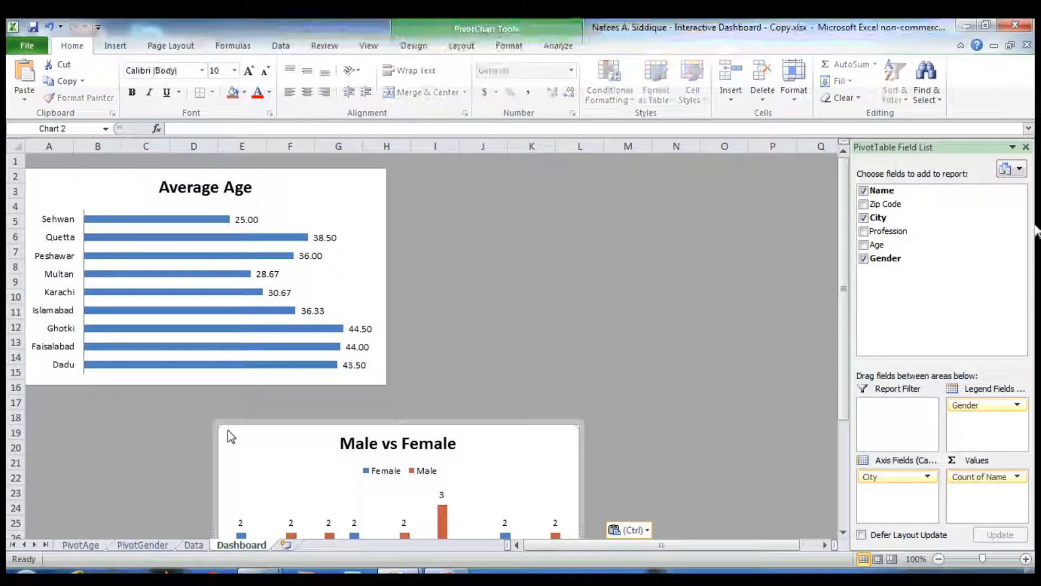
pyautogui.moveTo(510, 421); pyautogui.dragTo(667, 327)
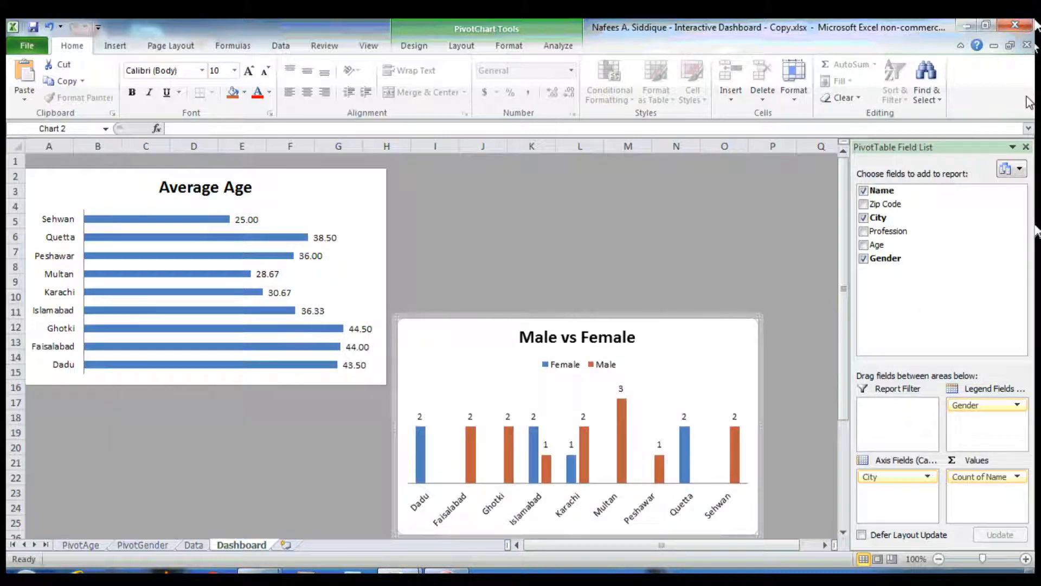
# Close the field list and move the Average Age chart down to line up with the gender chart
pyautogui.click(1026, 147)
pyautogui.moveTo(319, 171); pyautogui.dragTo(304, 329)
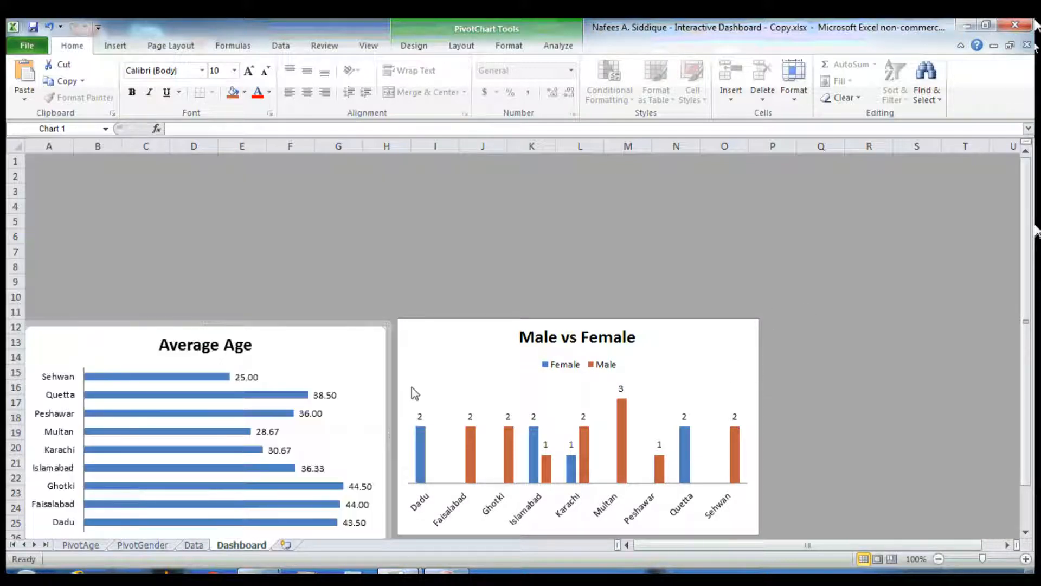
pyautogui.moveTo(379, 364); pyautogui.dragTo(384, 358)
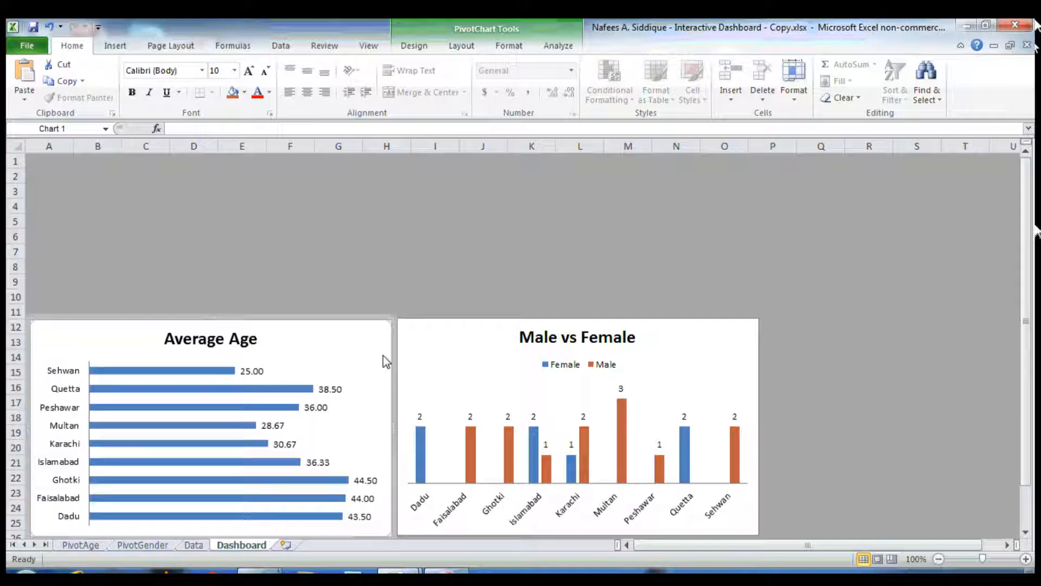
pyautogui.click(356, 243)
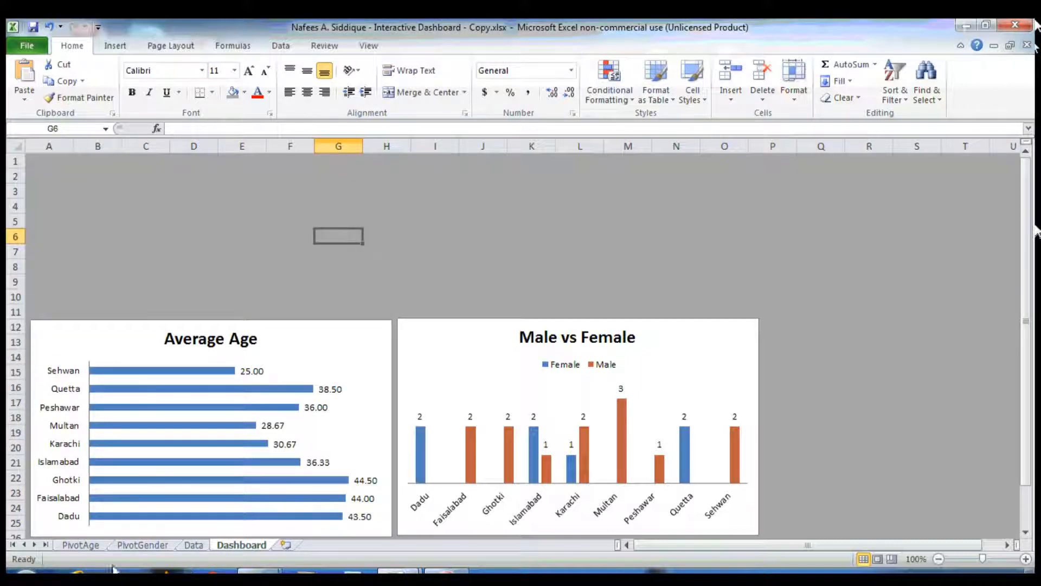
pyautogui.click(142, 545)
pyautogui.click(92, 544)
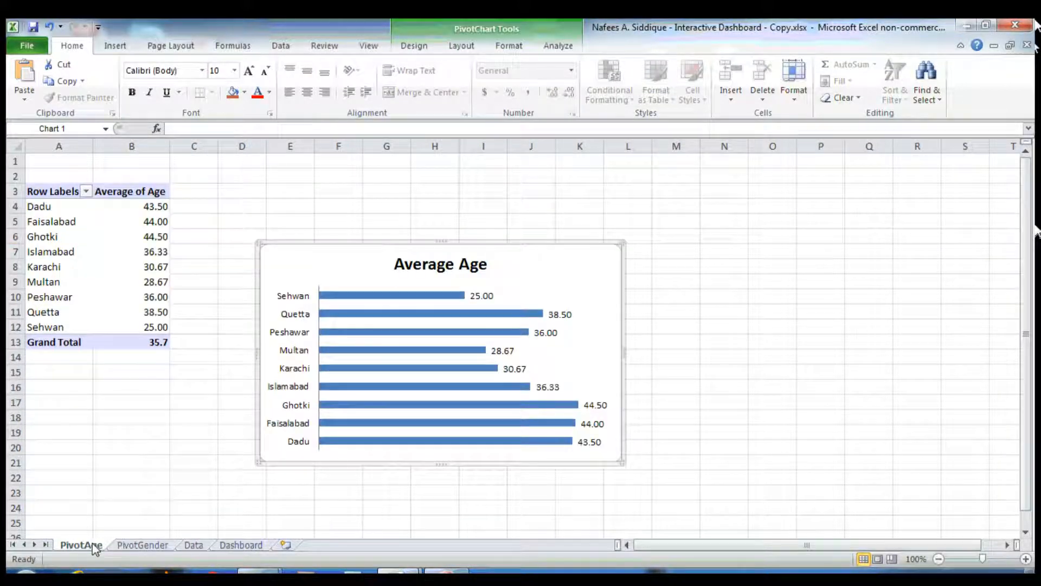
pyautogui.click(142, 544)
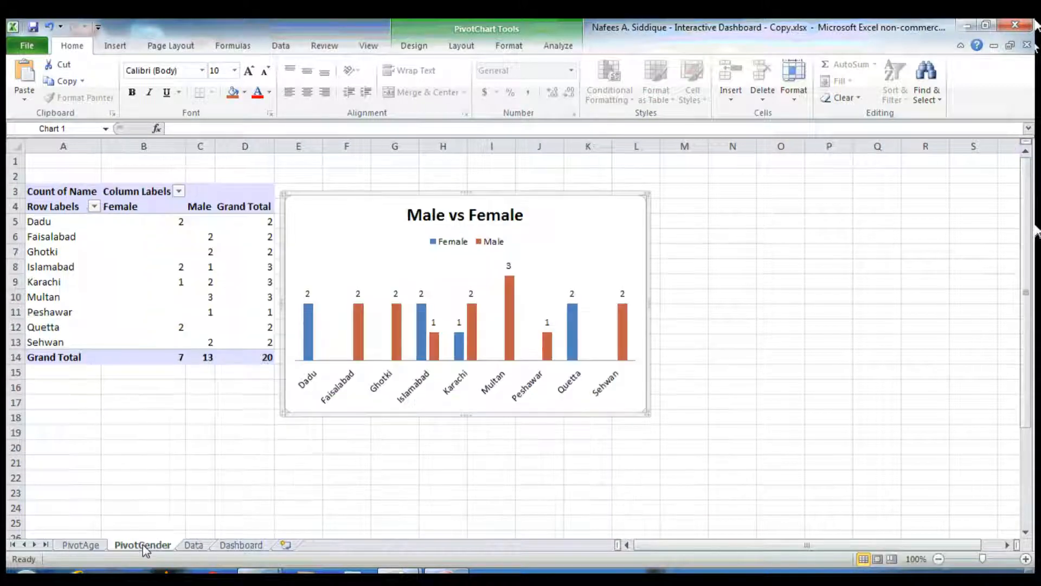
# Create a new PivotTable from the Data sheet's table on a new worksheet
pyautogui.click(208, 546)
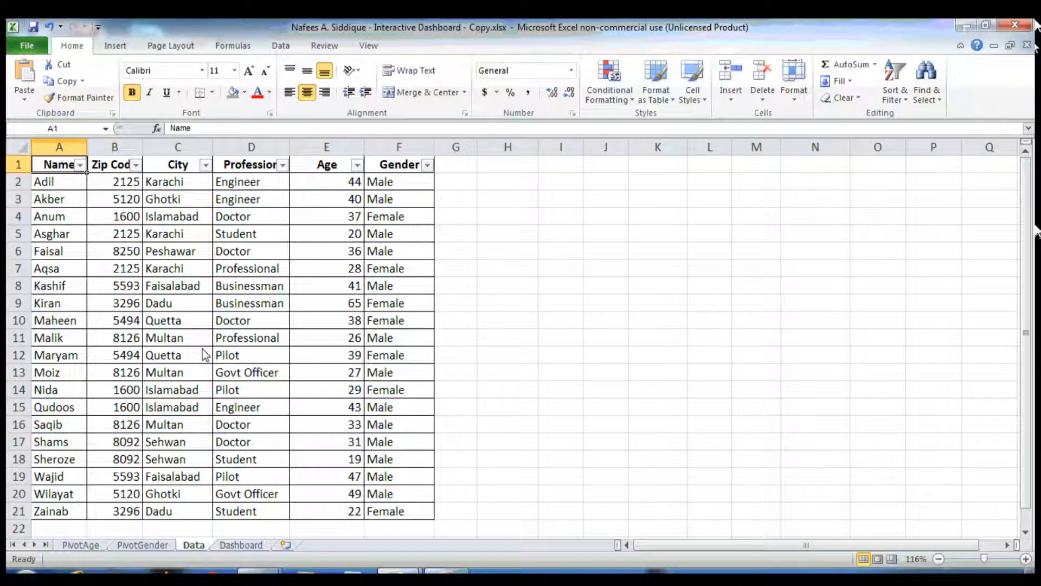
pyautogui.click(115, 45)
pyautogui.click(29, 76)
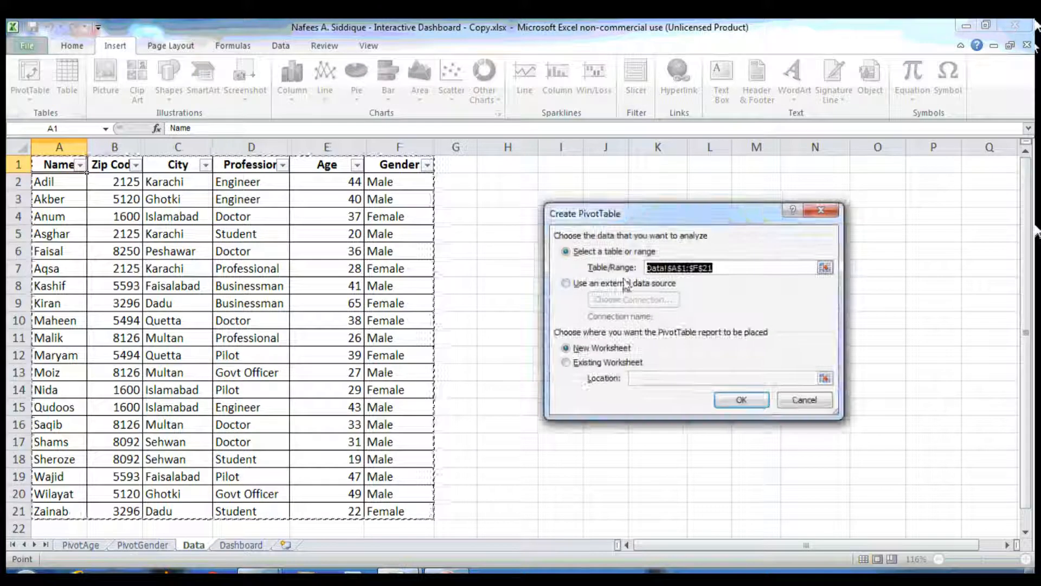
pyautogui.press('Return')
# Rename the new pivot sheet PivotProf
pyautogui.rightClick(204, 545)
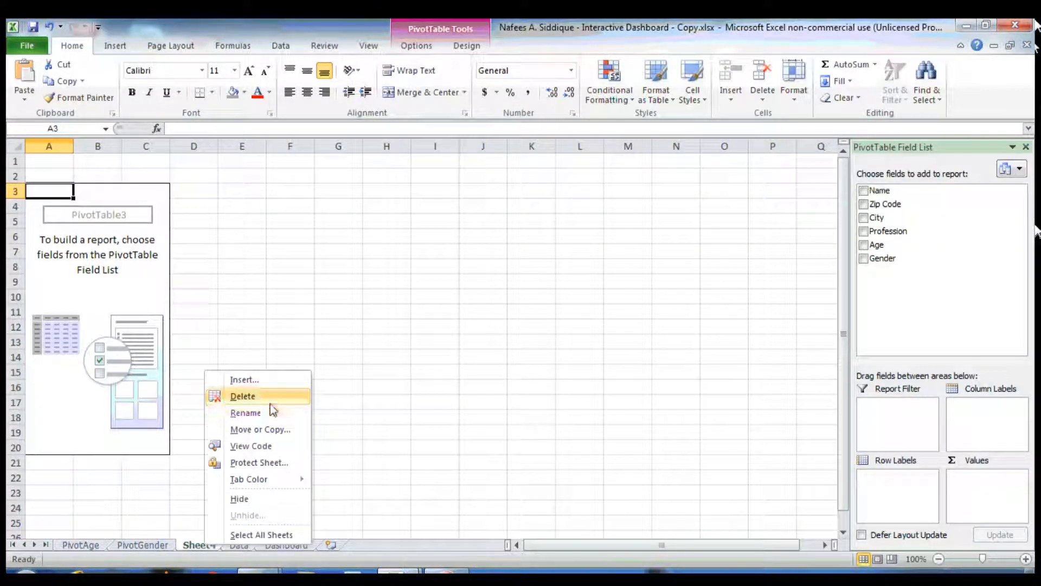
pyautogui.click(267, 412)
pyautogui.write('PivotProf')
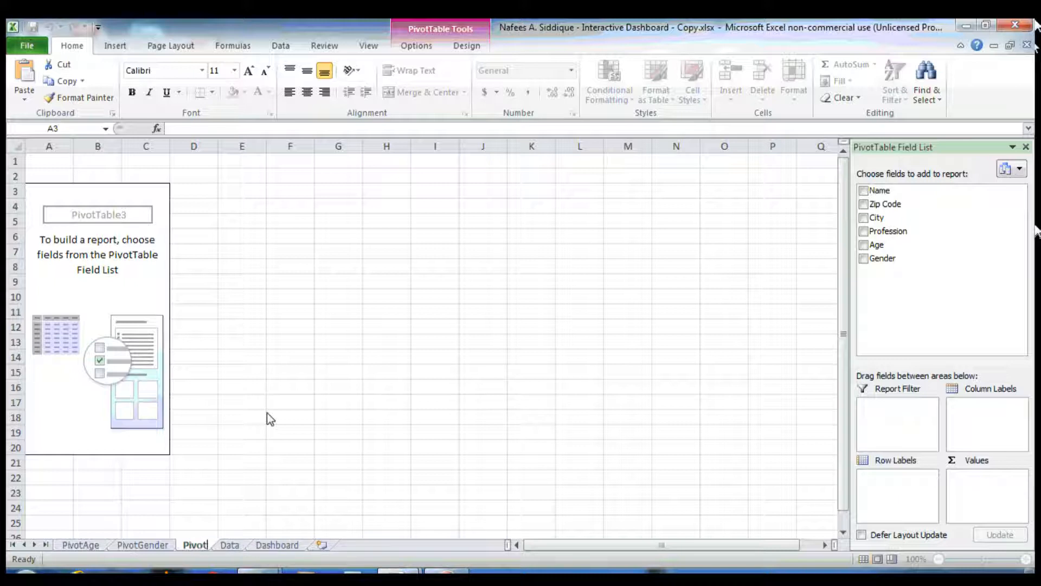
pyautogui.press('Return')
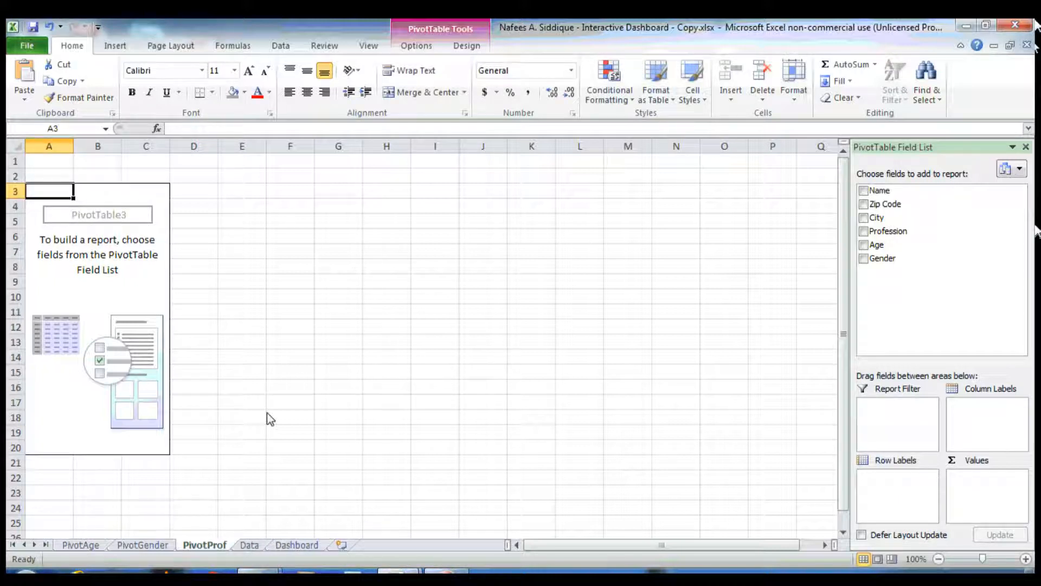
# Build the pivot table with Profession as rows and Count of Profession as values
pyautogui.click(864, 232)
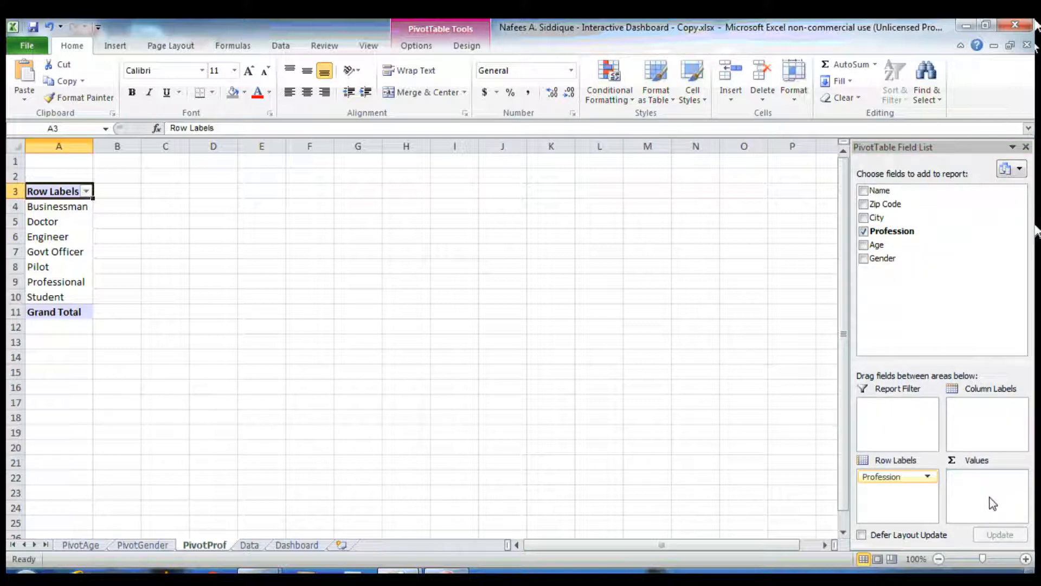
pyautogui.moveTo(994, 502); pyautogui.dragTo(992, 500)
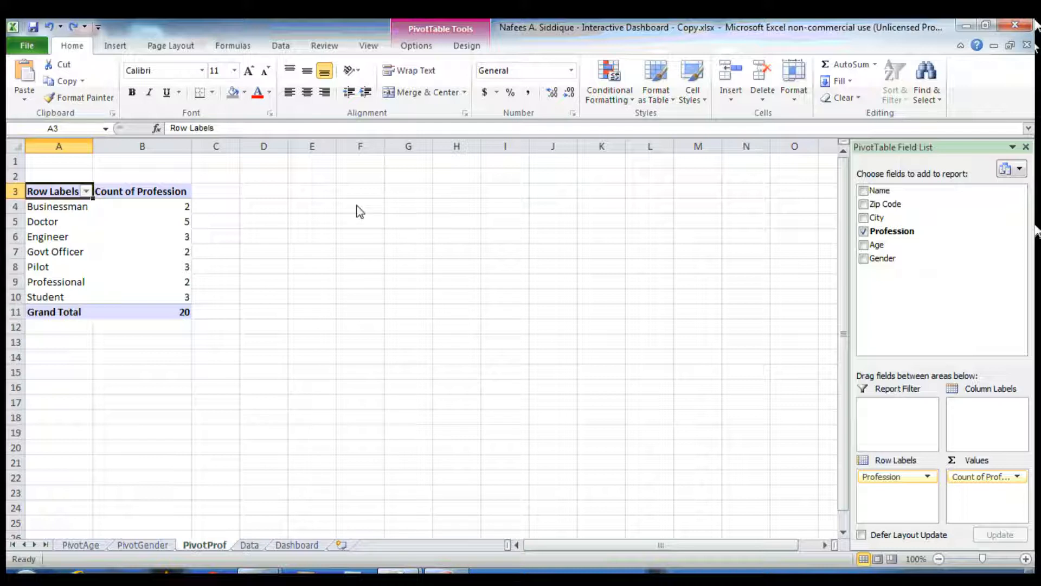
pyautogui.click(75, 241)
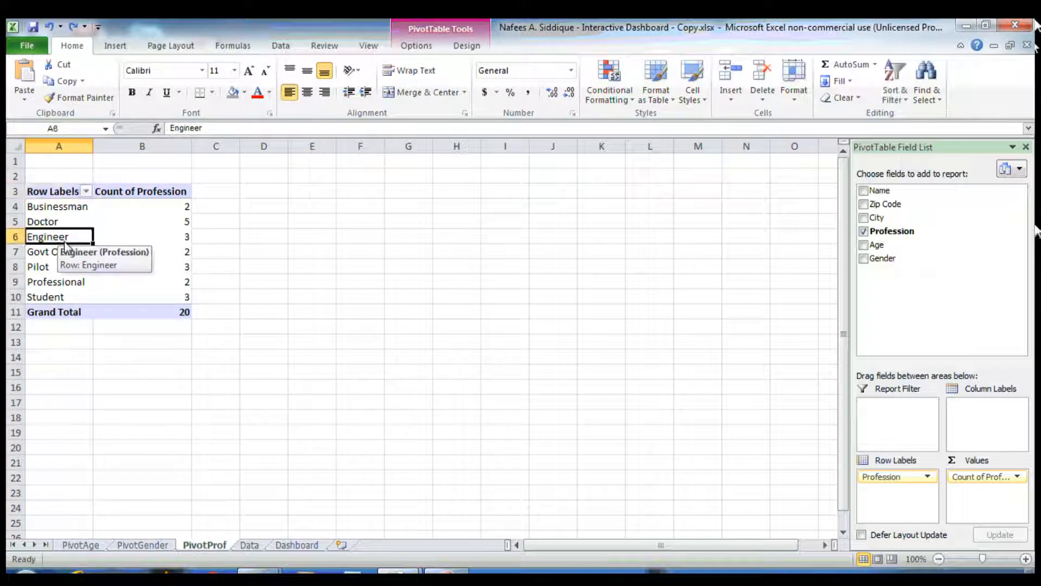
# Insert a line PivotChart of the profession counts and apply a layout with data labels
pyautogui.click(423, 48)
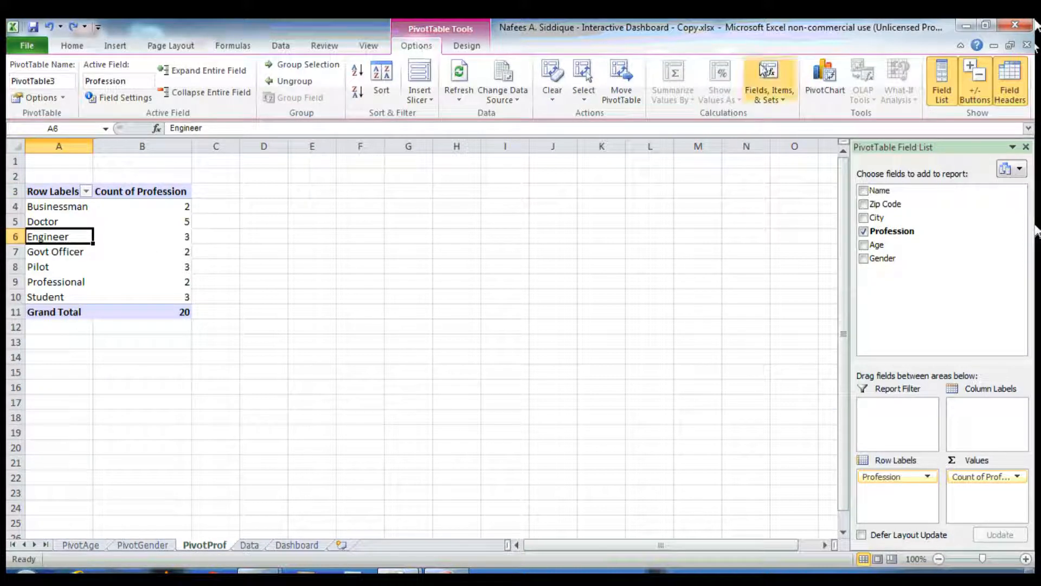
pyautogui.click(826, 92)
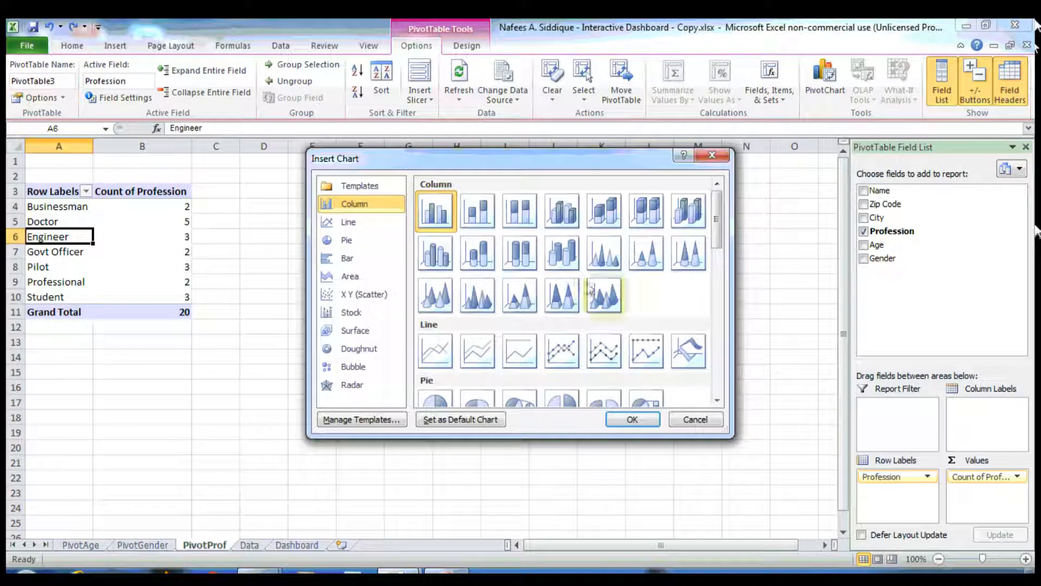
pyautogui.doubleClick(448, 346)
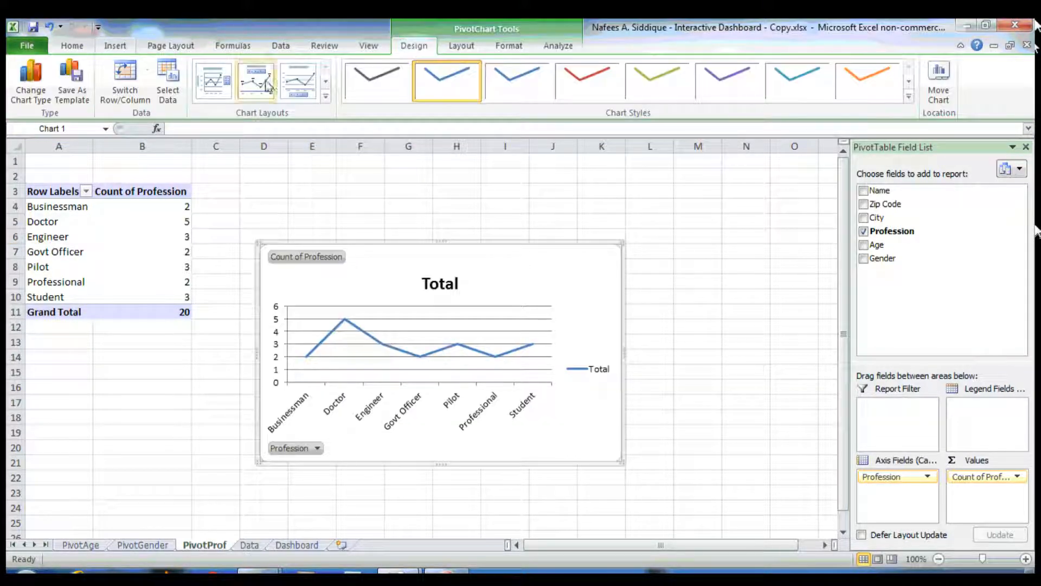
pyautogui.click(256, 80)
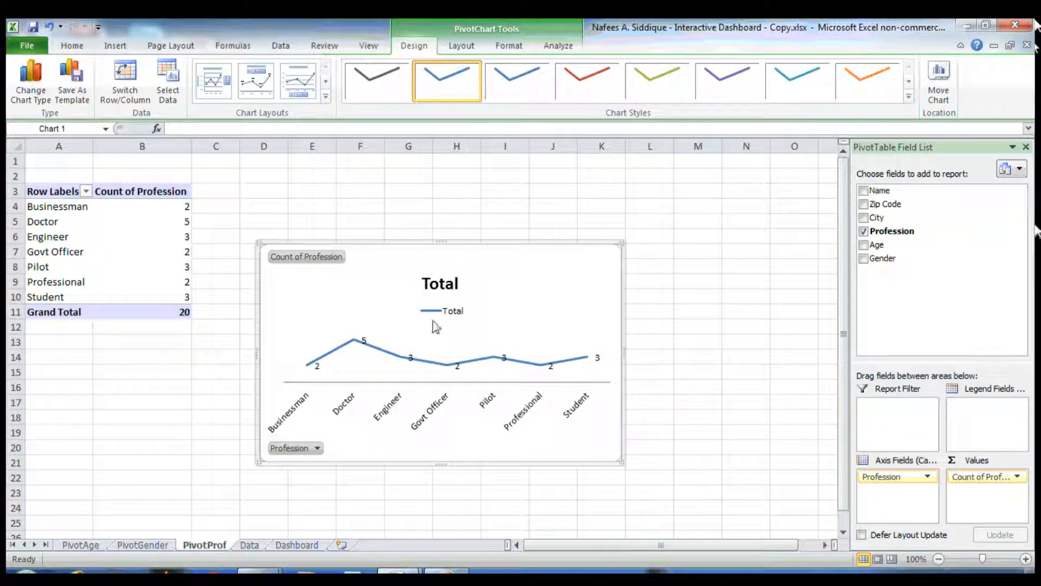
# Hide all field buttons on the line chart and delete its legend
pyautogui.rightClick(325, 258)
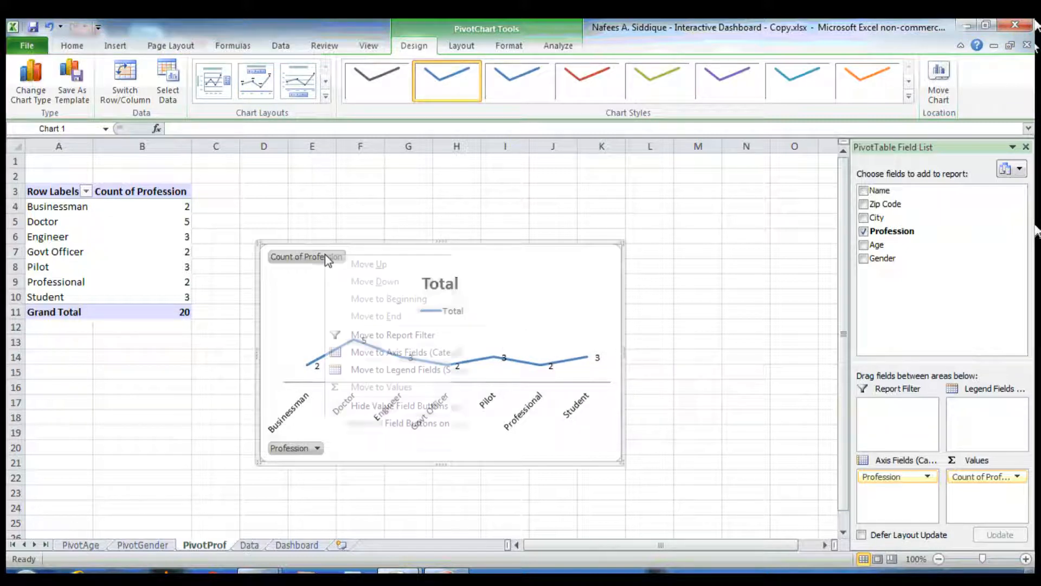
pyautogui.click(380, 424)
pyautogui.click(455, 294)
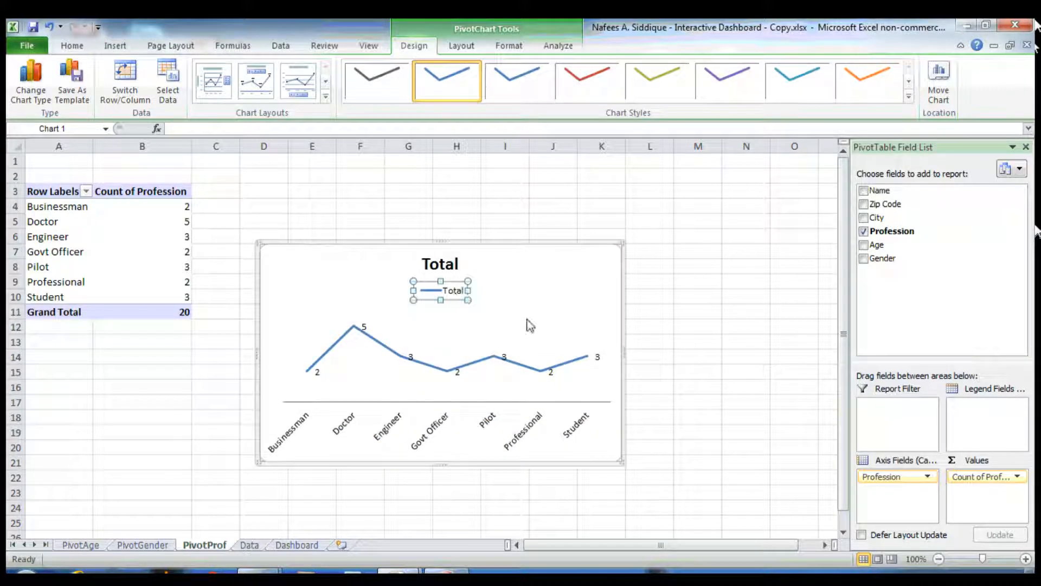
pyautogui.press('Delete')
# Retitle the line chart Professions
pyautogui.doubleClick(440, 263)
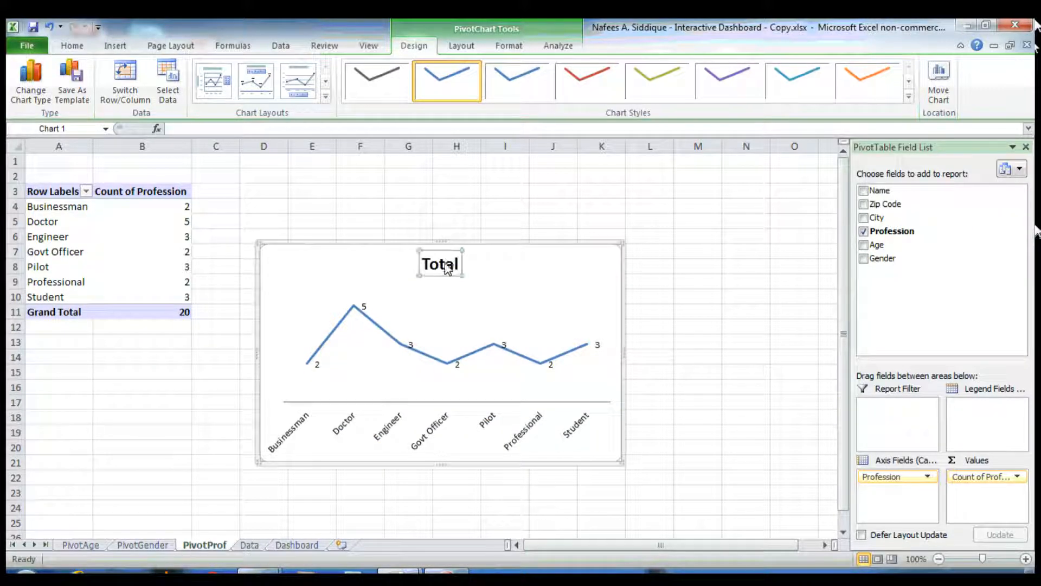
pyautogui.click(668, 481)
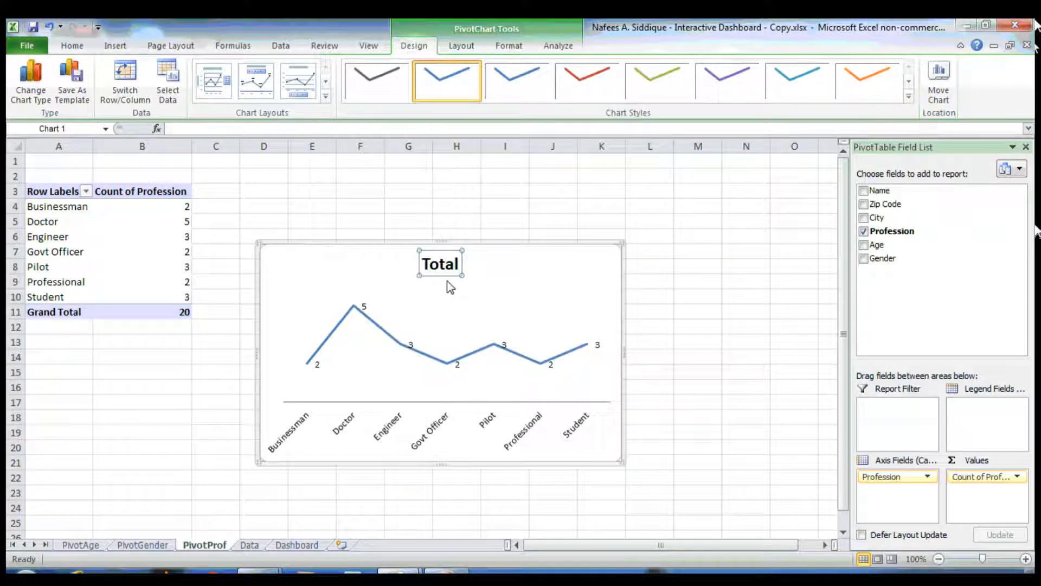
pyautogui.doubleClick(447, 263)
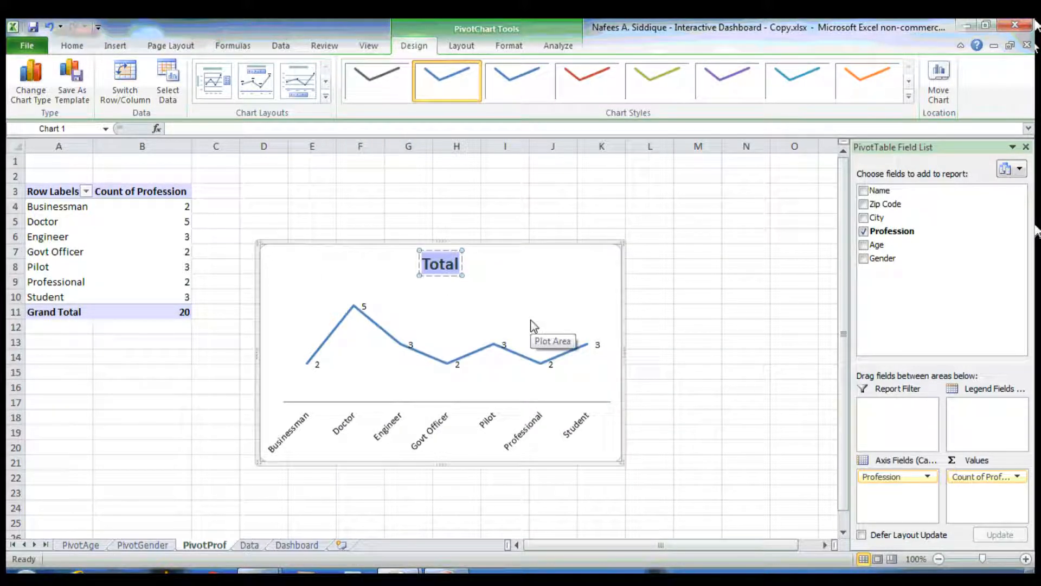
pyautogui.write('Profess')
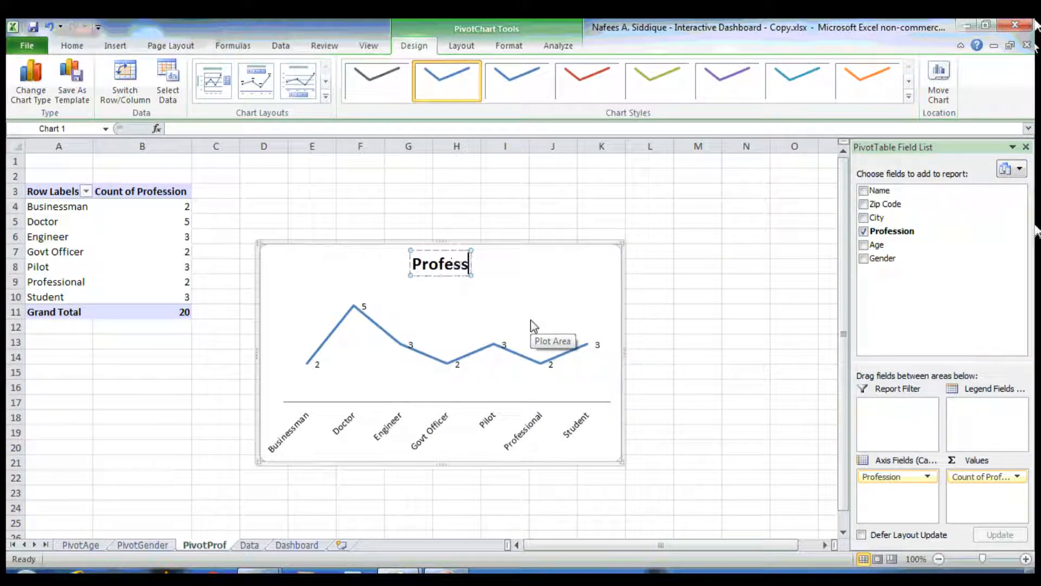
pyautogui.write('ions')
pyautogui.click(707, 271)
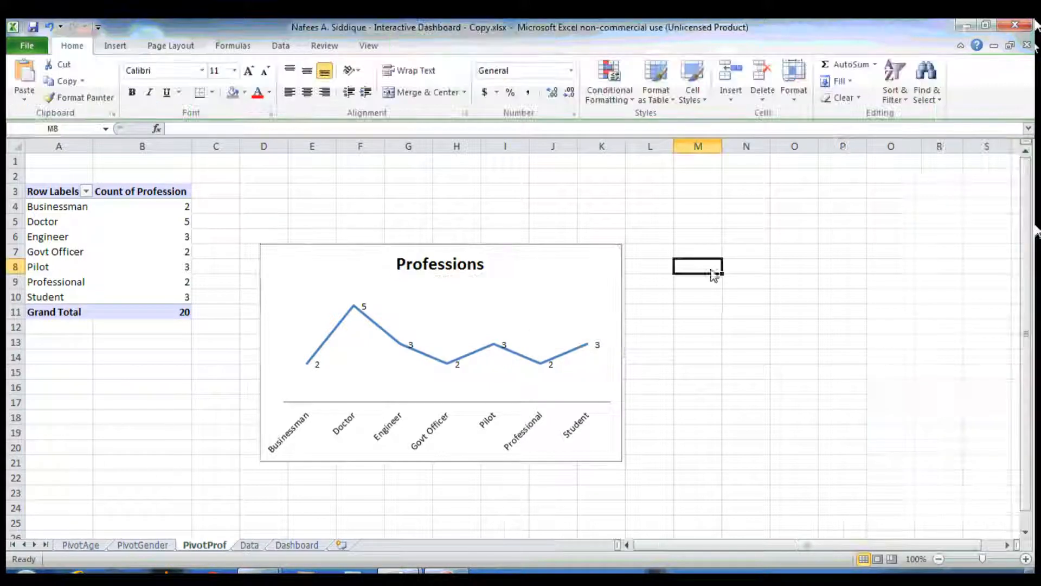
# Paste the Professions line chart onto the Dashboard sheet at cell A2
pyautogui.click(599, 279)
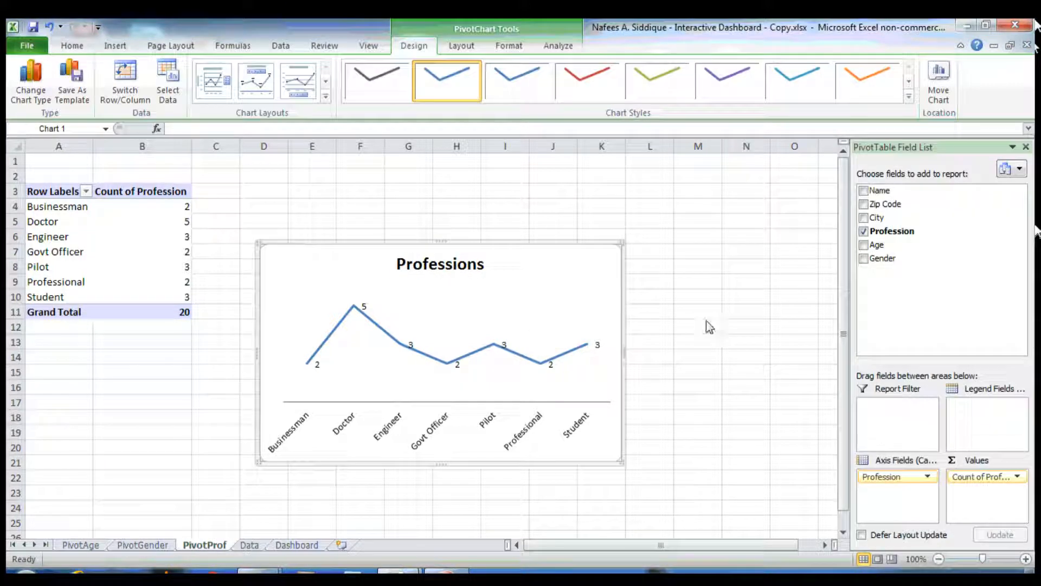
pyautogui.click(296, 545)
pyautogui.press('Left')
pyautogui.press('Left')
pyautogui.press('Left')
pyautogui.press('Left')
pyautogui.press('Left')
pyautogui.press('Left')
pyautogui.press('Up')
pyautogui.press('Up')
pyautogui.press('Up')
pyautogui.press('Up')
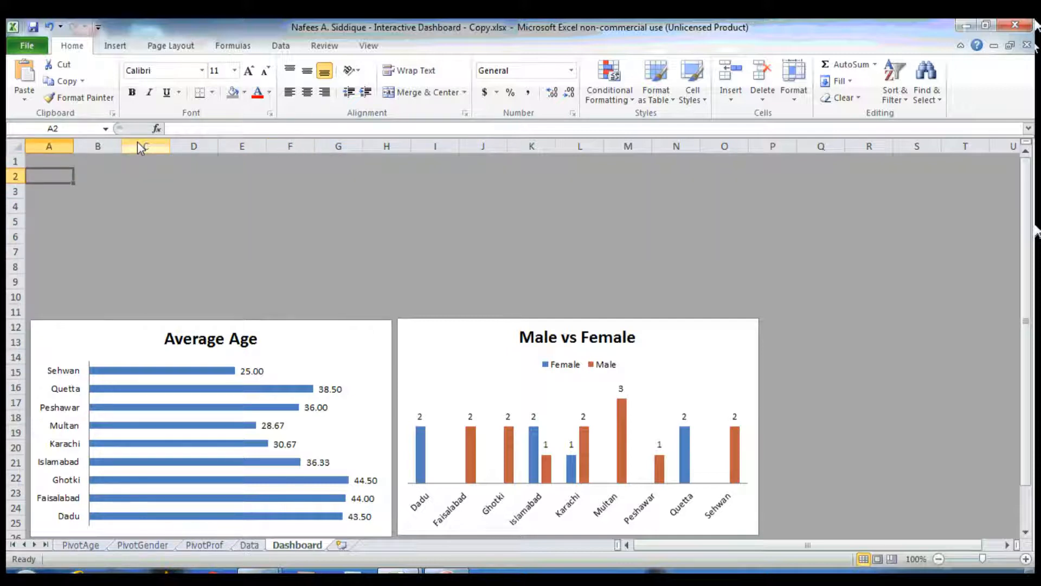
pyautogui.hotkey('ctrl', 'v')
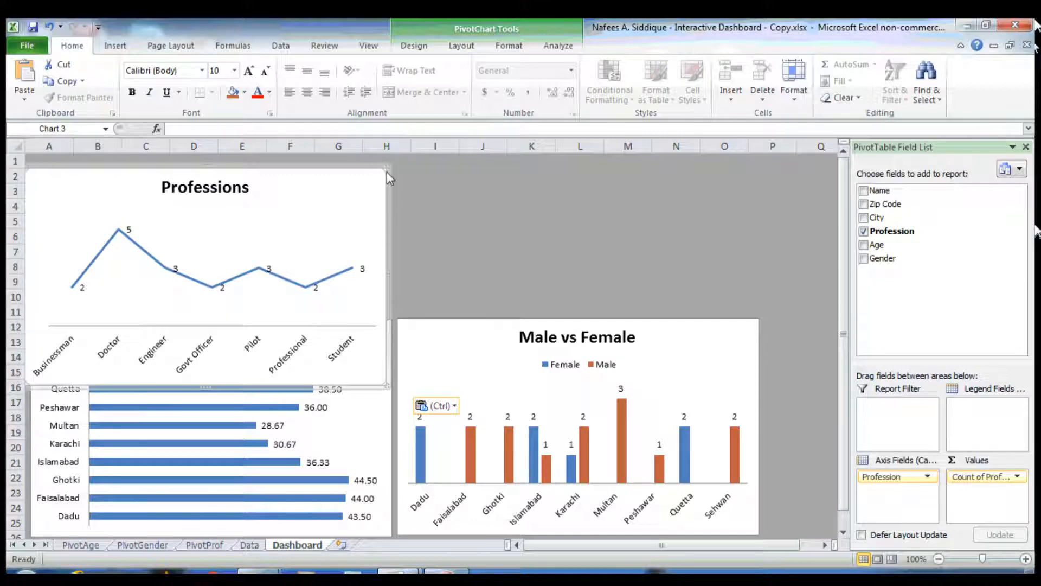
# Resize the Professions chart to about 10 inches wide and 2 inches high across the top of the dashboard
pyautogui.click(423, 46)
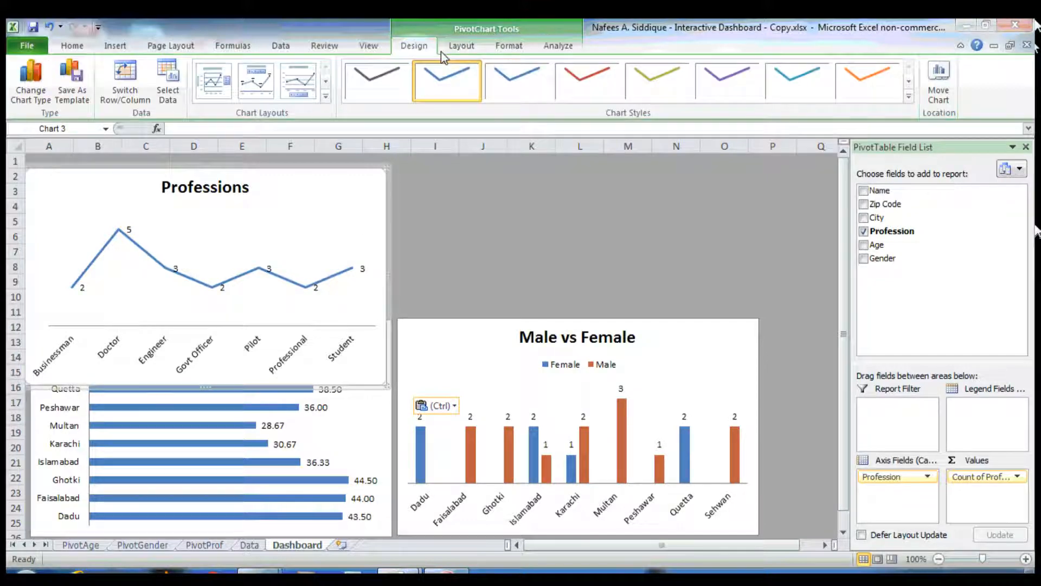
pyautogui.click(456, 50)
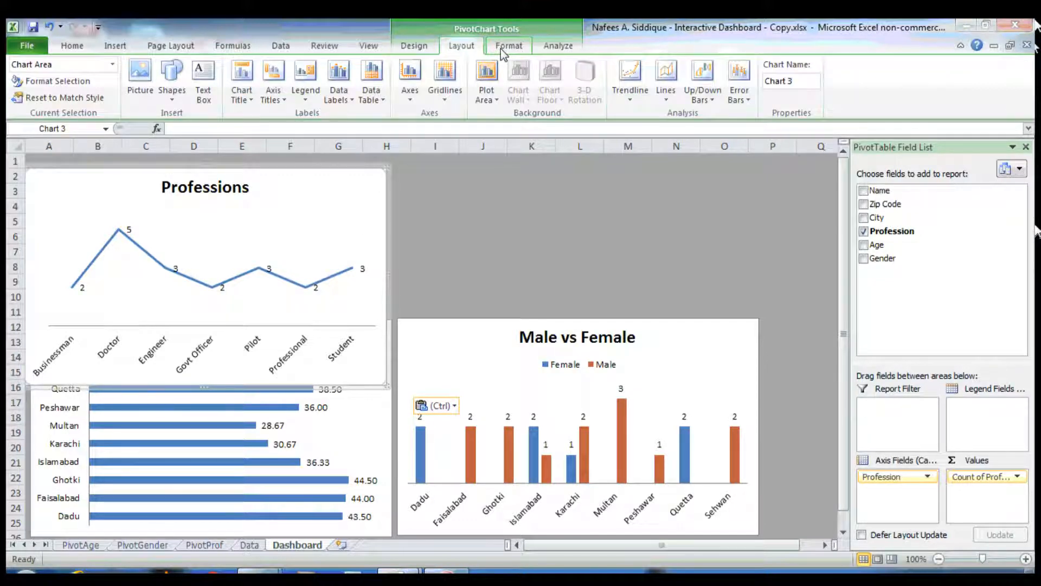
pyautogui.click(503, 50)
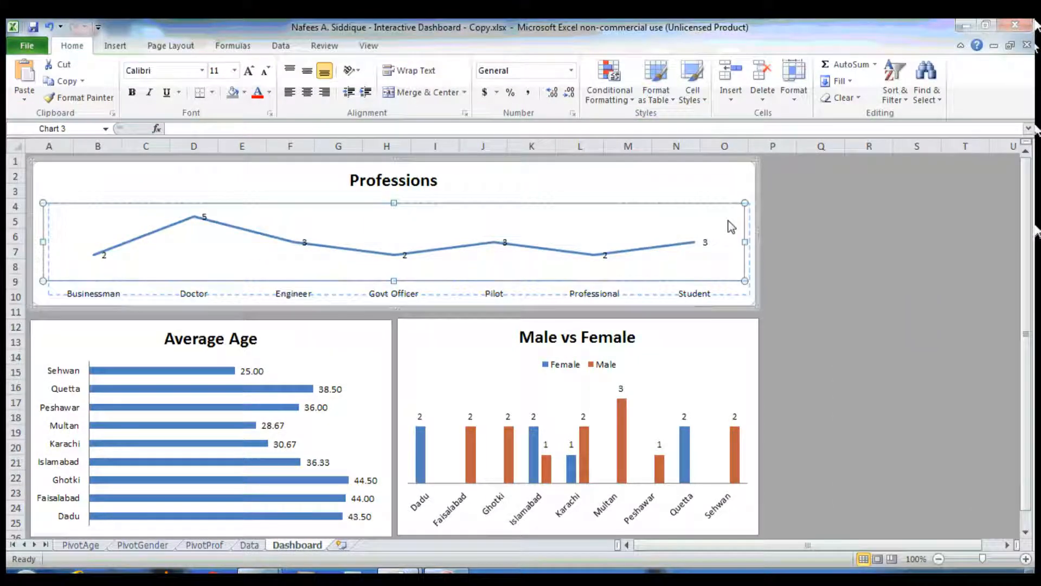
pyautogui.moveTo(724, 220); pyautogui.dragTo(729, 221)
pyautogui.click(48, 24)
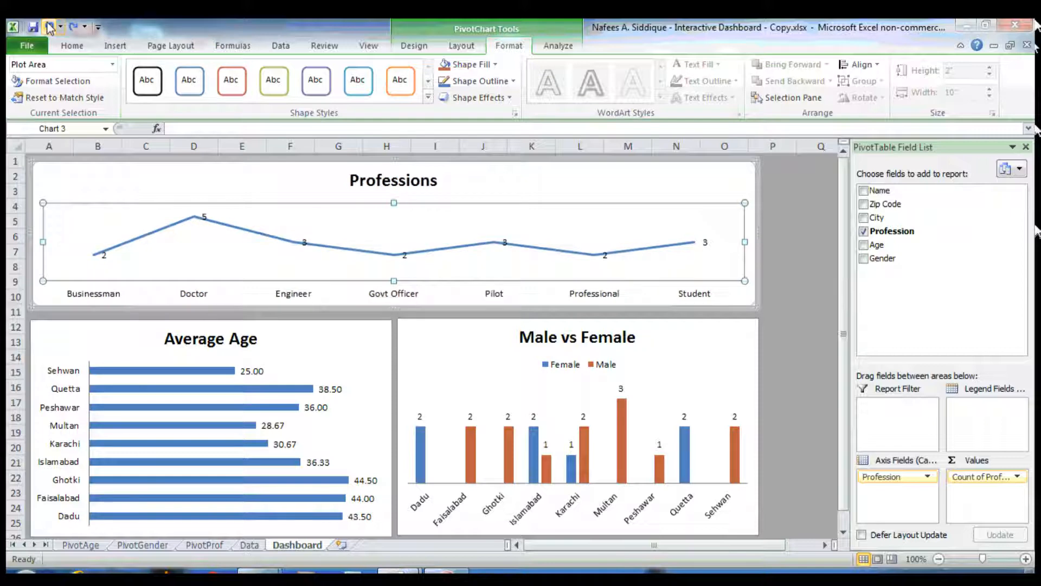
pyautogui.click(786, 267)
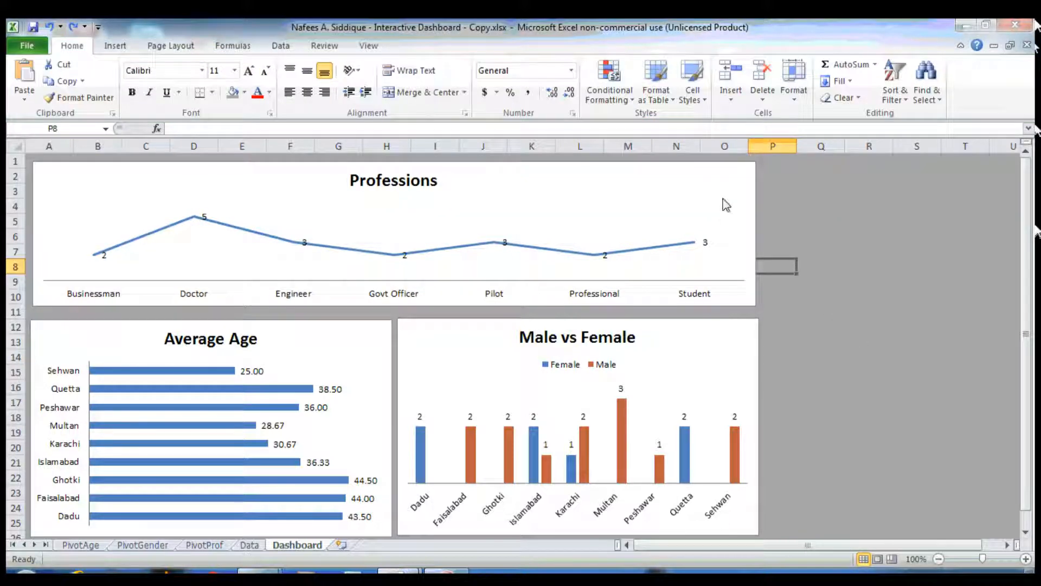
pyautogui.click(727, 205)
pyautogui.click(1021, 148)
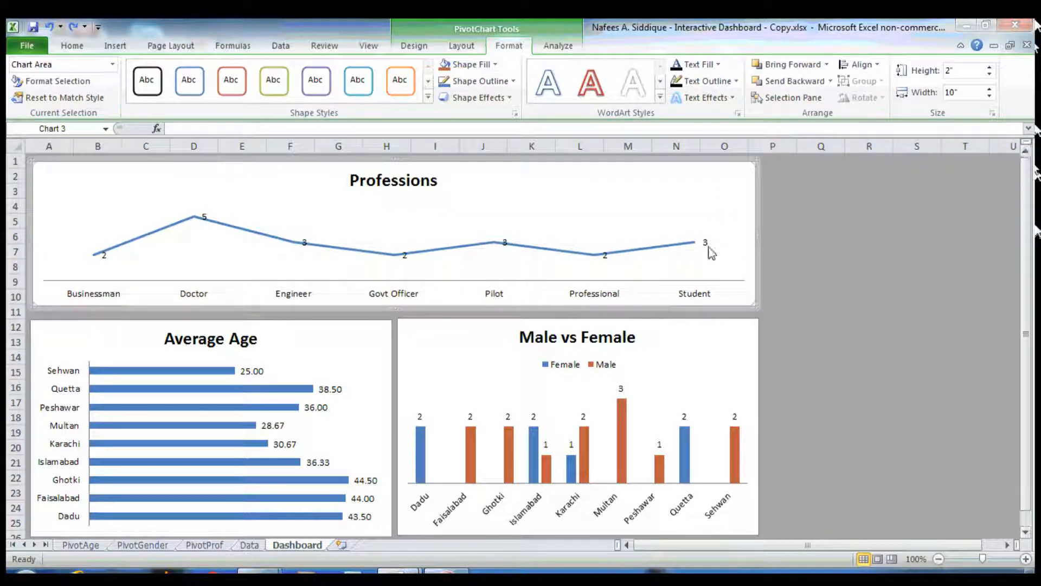
pyautogui.click(840, 240)
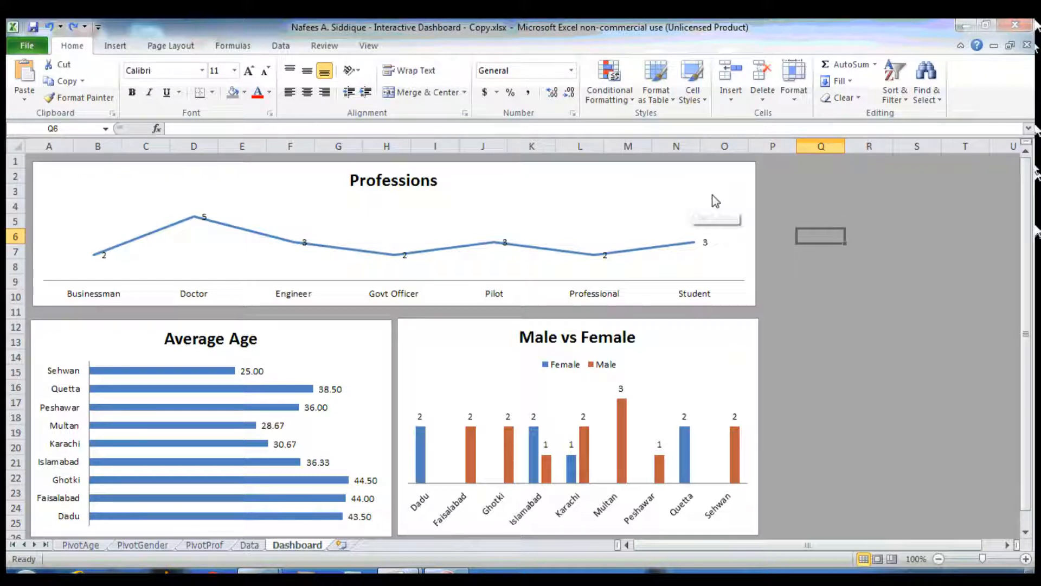
# Insert a slicer for the City field from the Professions pivot chart
pyautogui.click(743, 192)
pyautogui.click(553, 45)
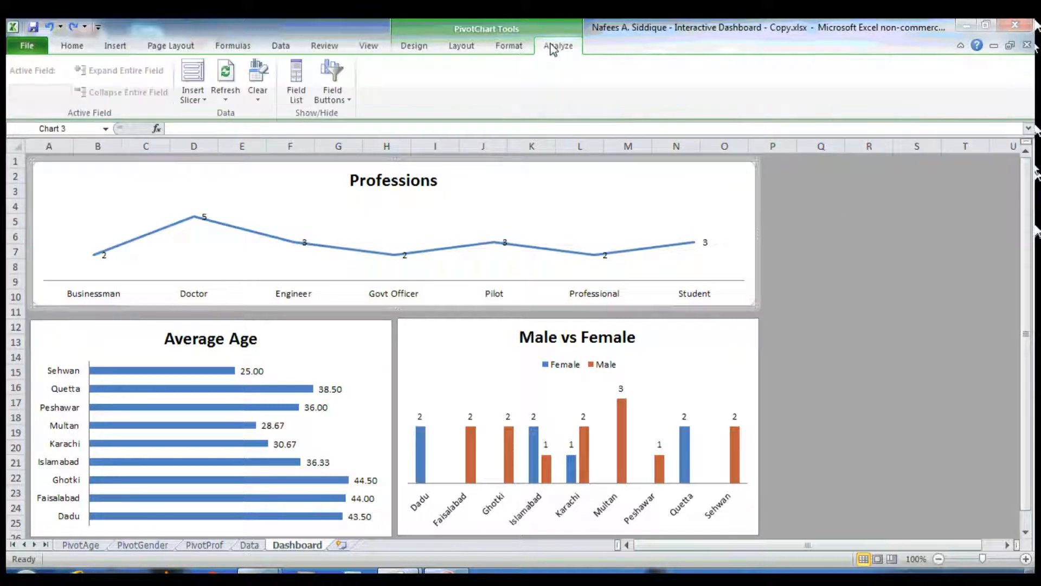
pyautogui.click(192, 74)
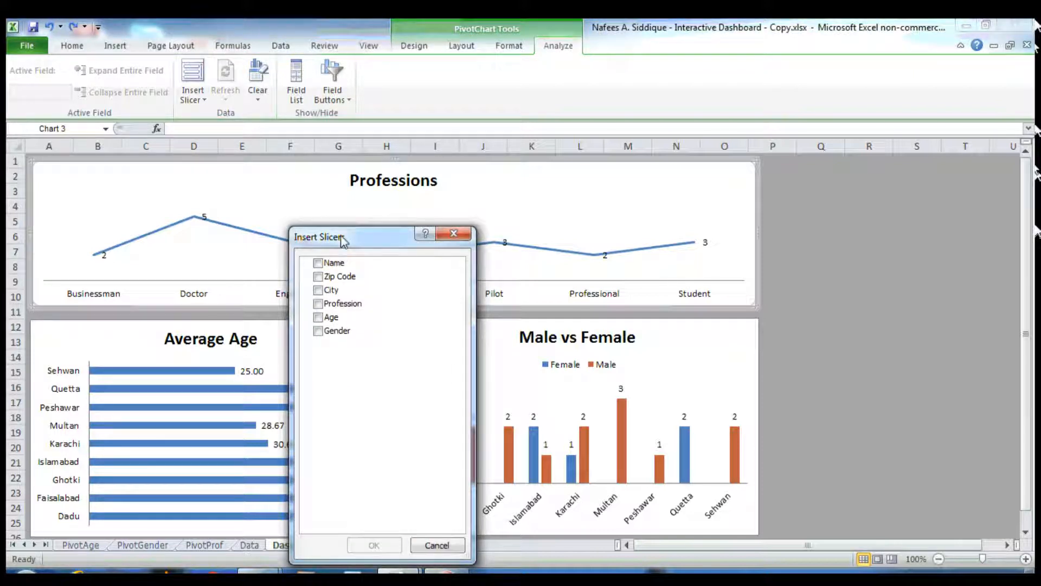
pyautogui.moveTo(342, 237); pyautogui.dragTo(351, 205)
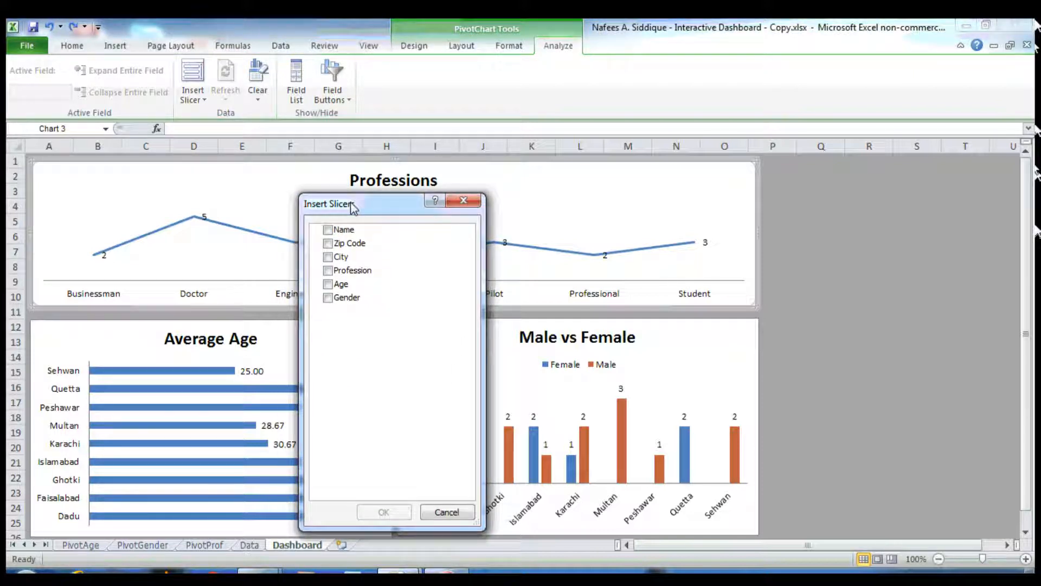
pyautogui.click(328, 257)
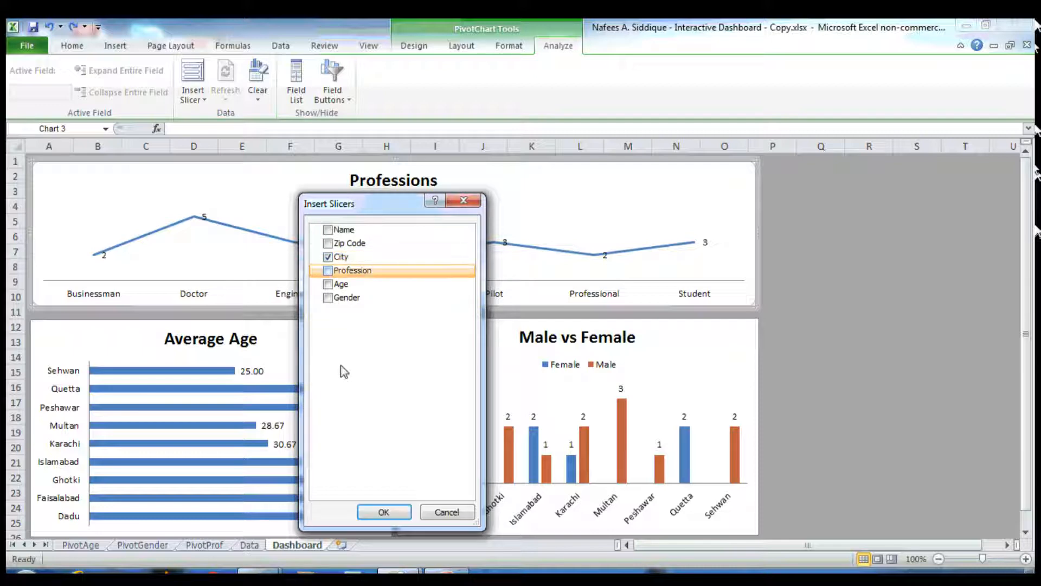
pyautogui.click(384, 512)
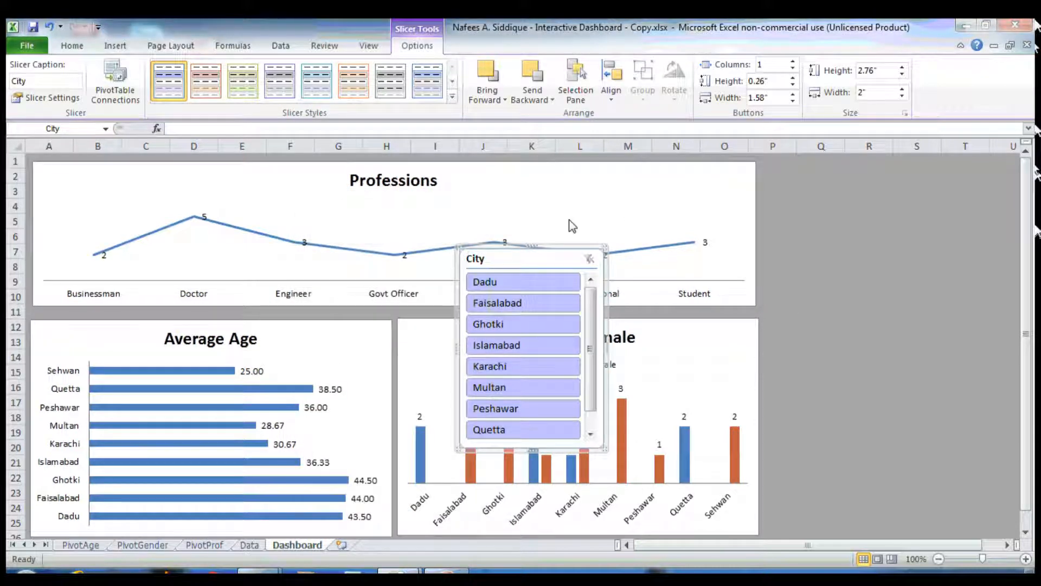
# Move the City slicer beside the charts and connect it to PivotTable1, PivotTable2 and PivotTable3
pyautogui.moveTo(561, 242); pyautogui.dragTo(870, 165)
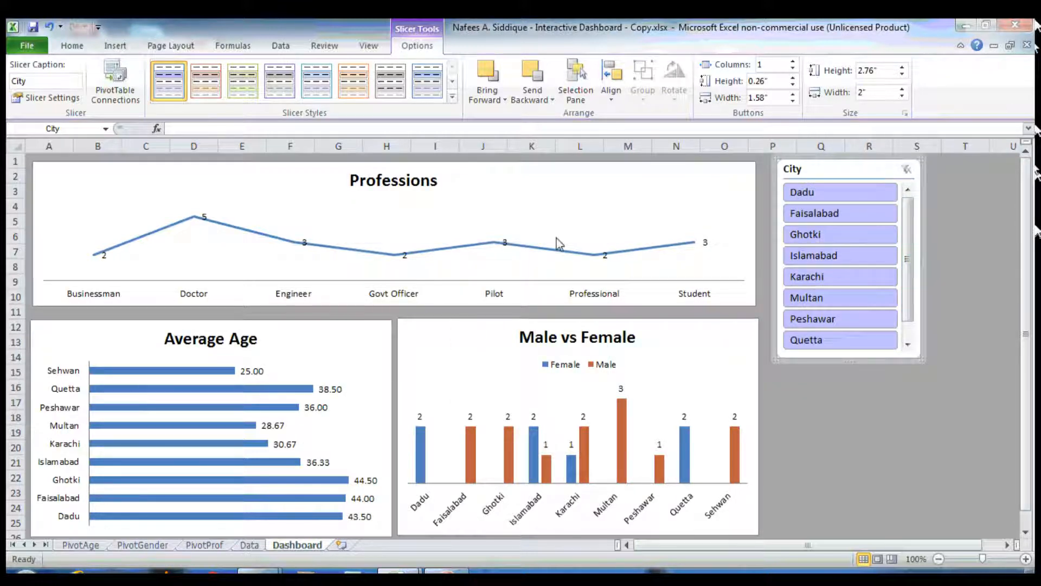
pyautogui.rightClick(882, 178)
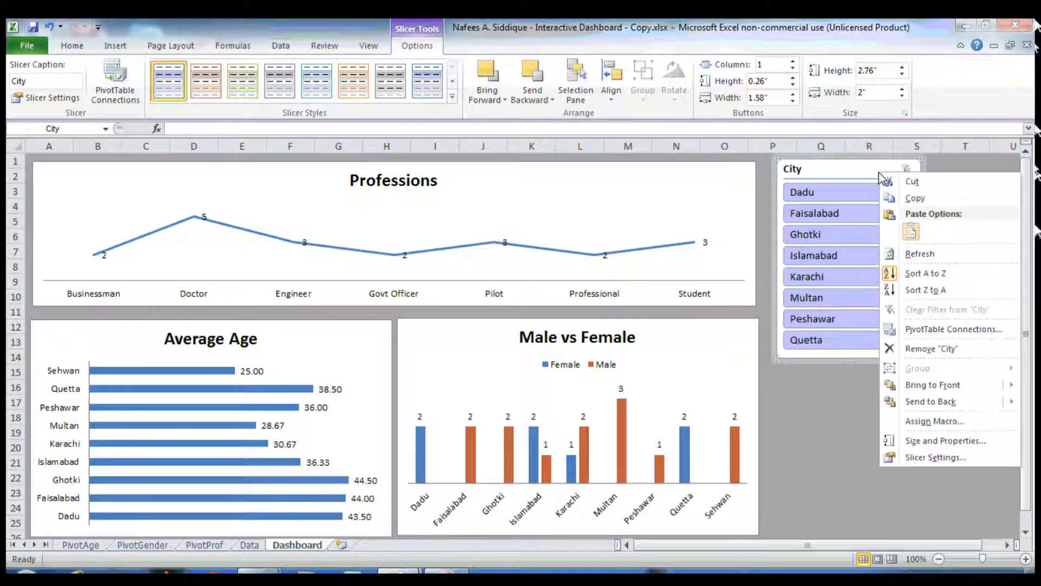
pyautogui.click(943, 329)
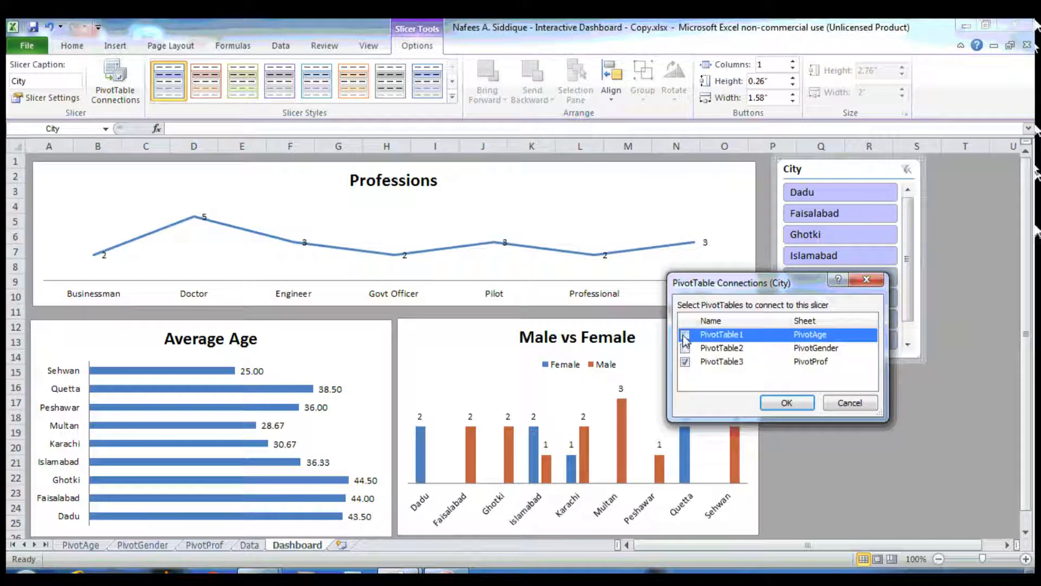
pyautogui.click(685, 335)
pyautogui.click(684, 349)
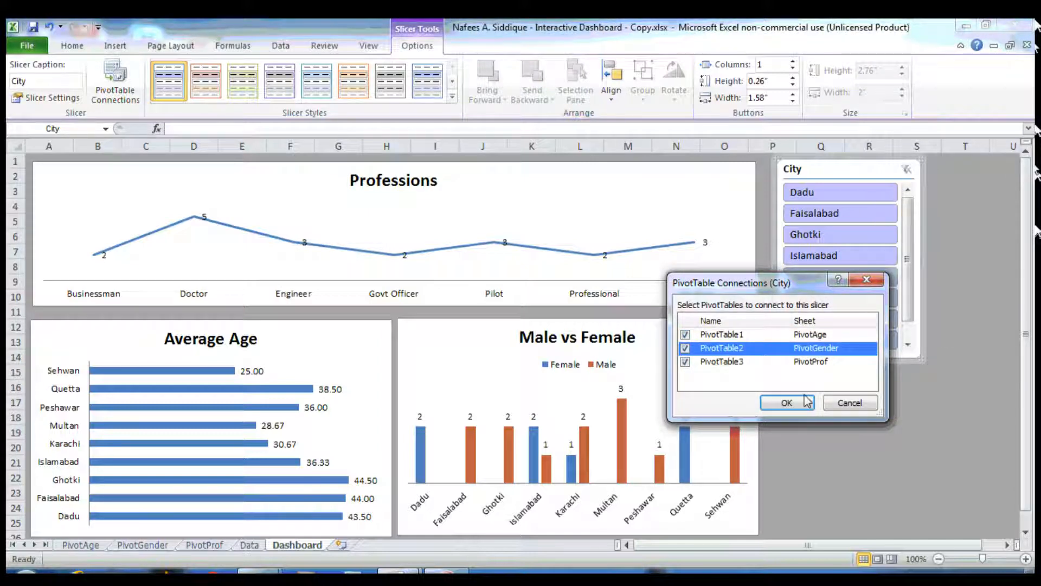
pyautogui.click(788, 403)
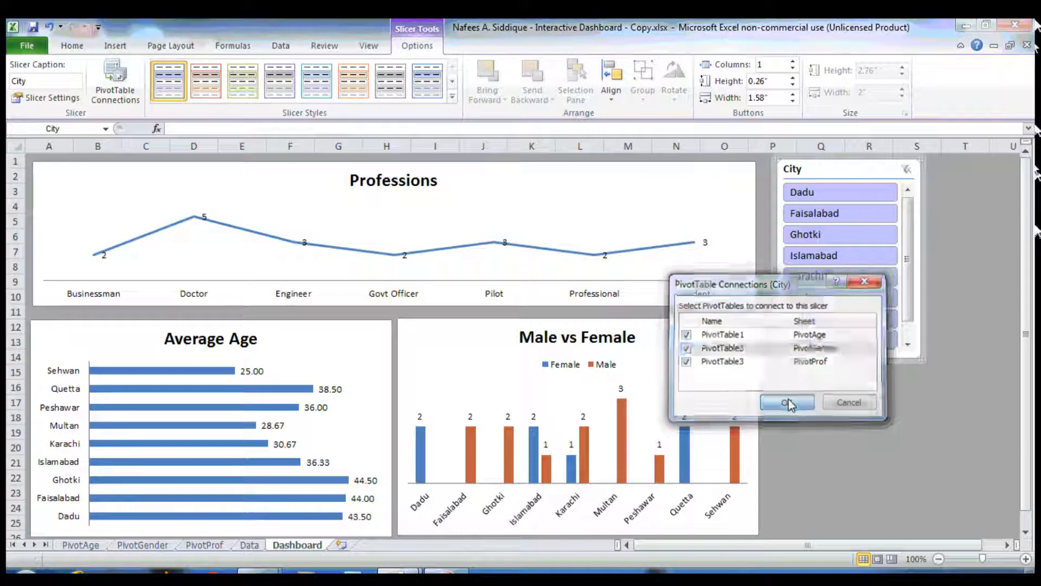
# Filter the dashboard with the City slicer by selecting Dadu, then Islamabad
pyautogui.click(832, 197)
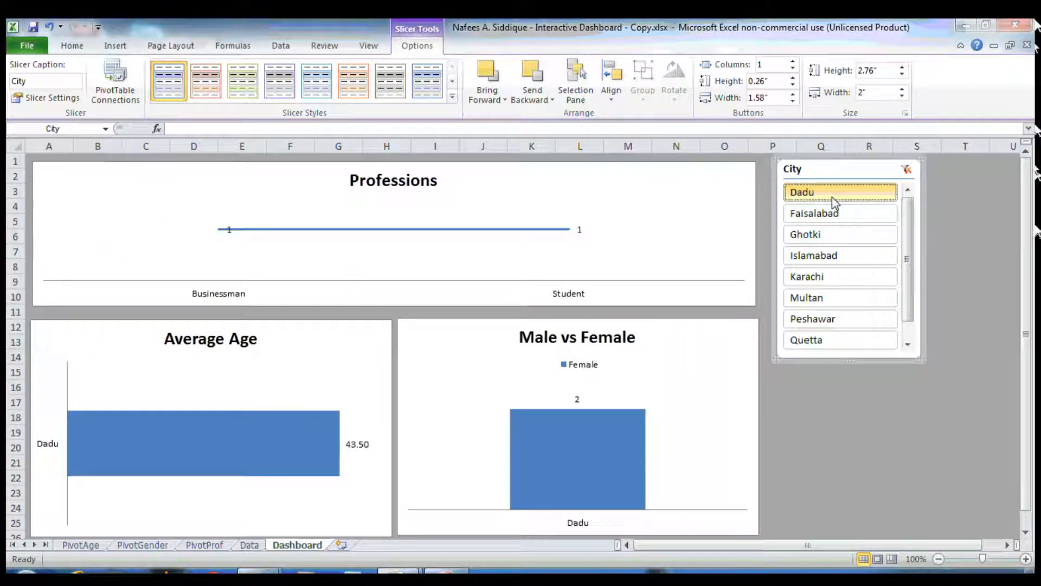
pyautogui.click(821, 260)
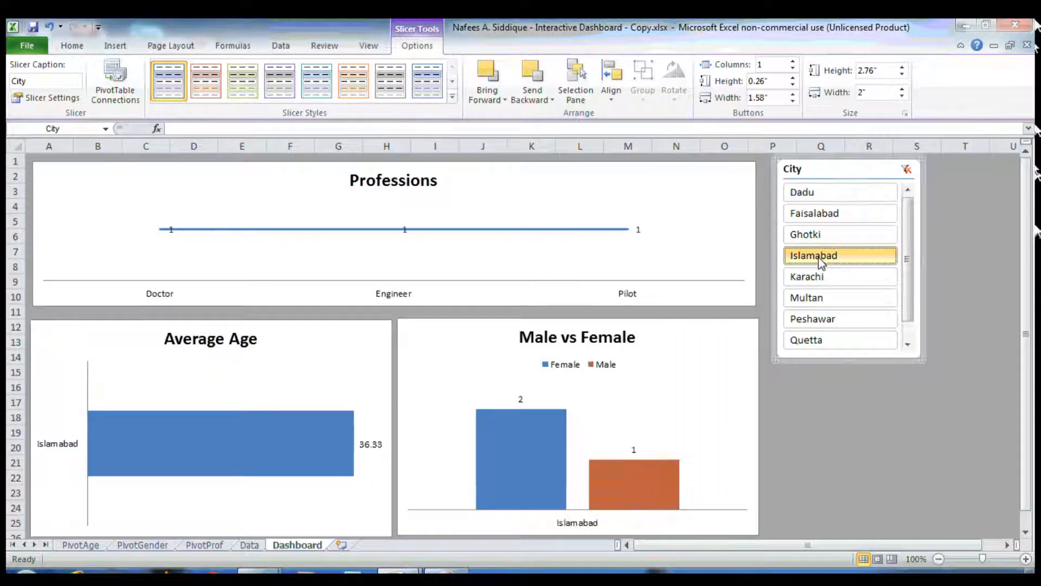